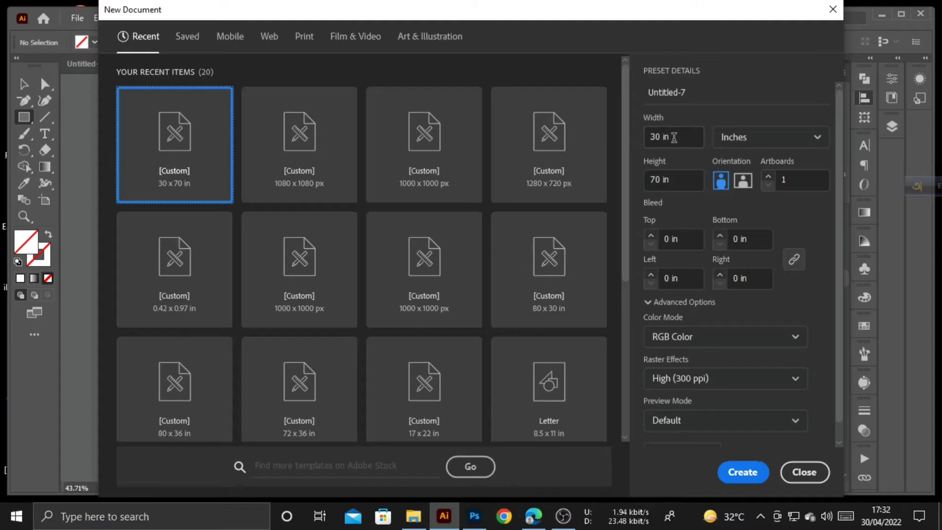
Create a new document measuring 1080 by 1080 px, with the units set to pixels.
left_click(768, 139)
left_click(759, 162)
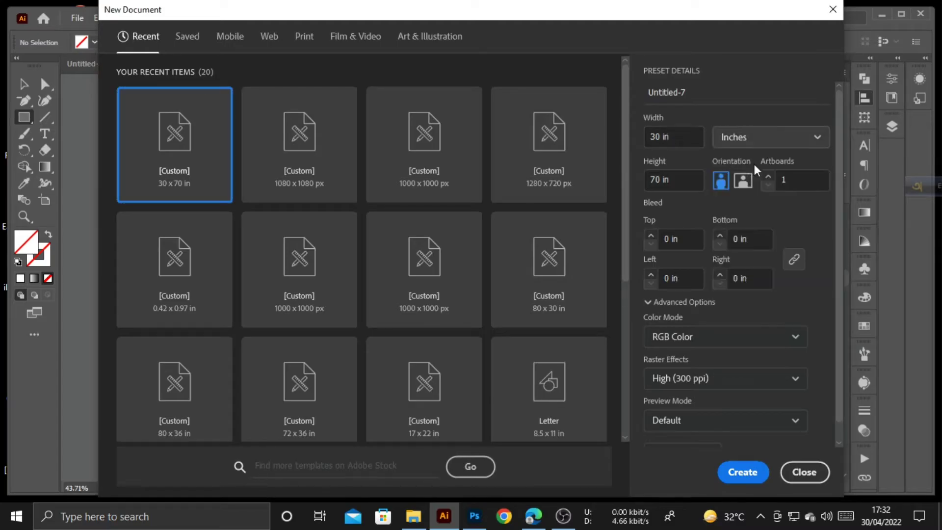
left_click(689, 139)
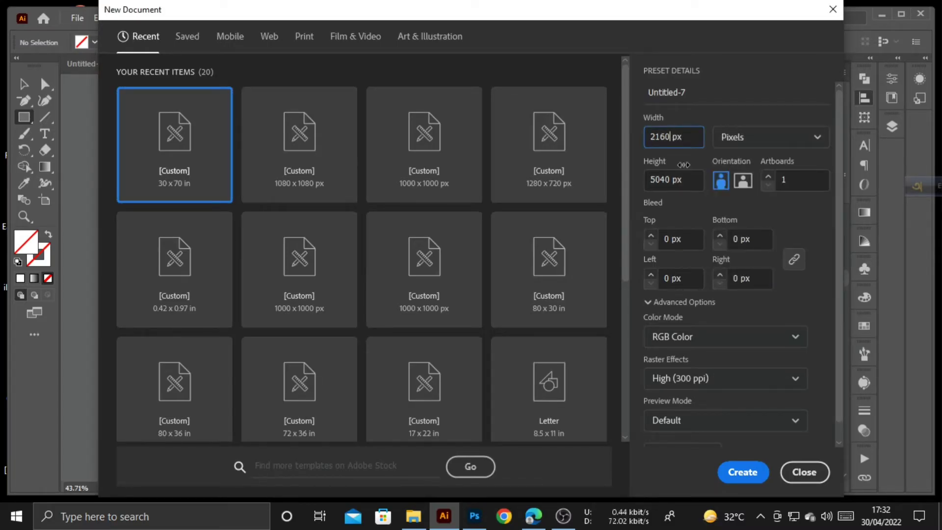
key("BackSpace")
key("BackSpace")
key("BackSpace")
key("BackSpace")
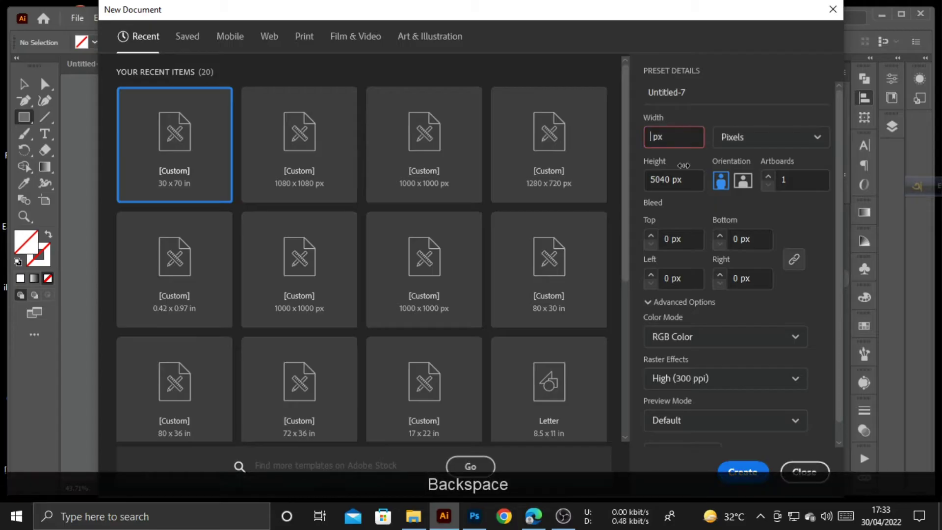
type("1080")
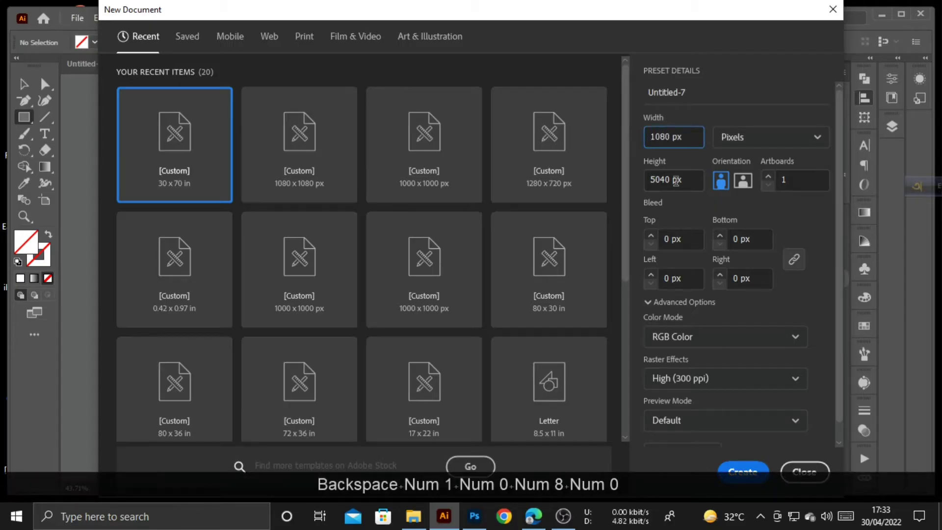
left_click(670, 180)
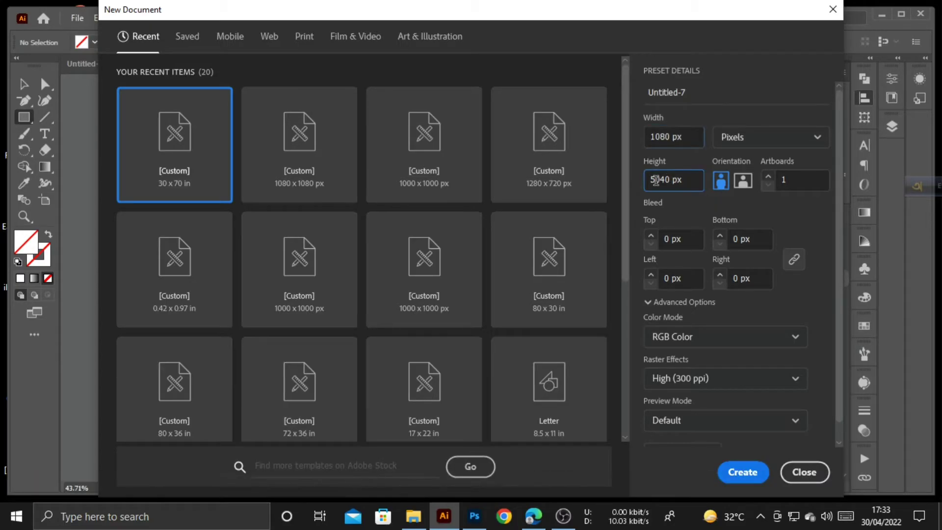
key("BackSpace")
key("BackSpace")
key("BackSpace")
key("BackSpace")
type("1080")
left_click(749, 480)
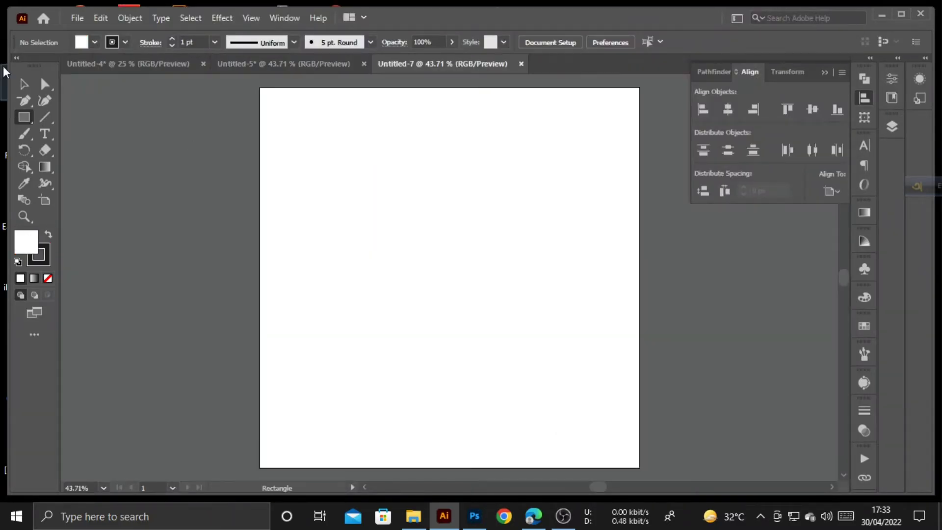
left_click(24, 84)
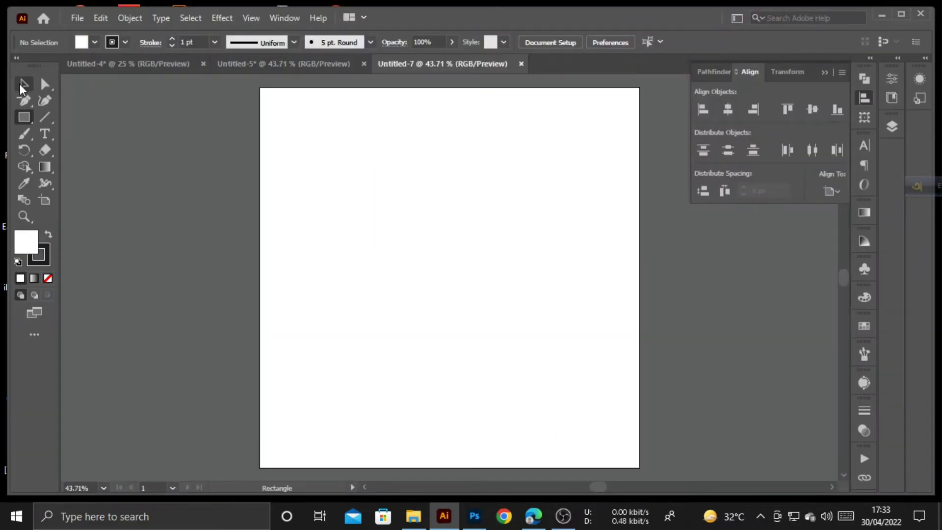
left_click(268, 64)
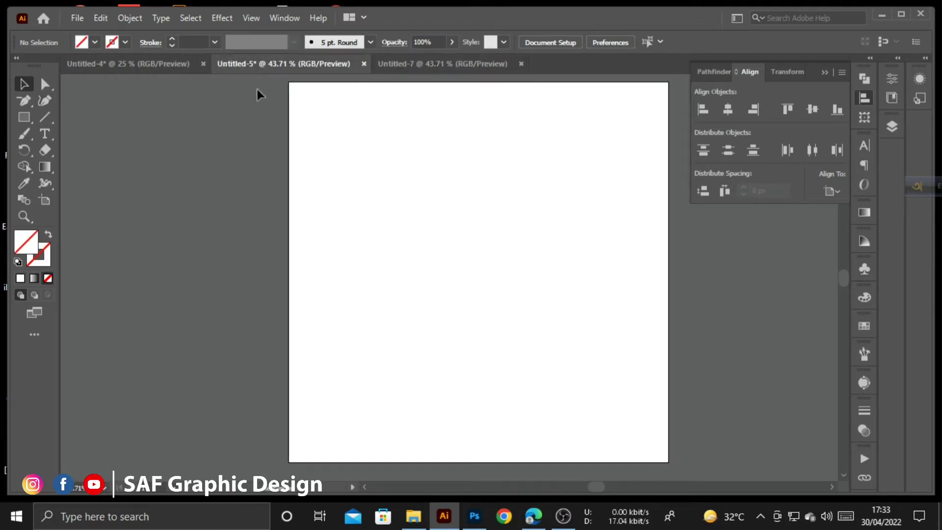
key("space")
left_click_drag(210, 192, 190, 195)
left_click(379, 71)
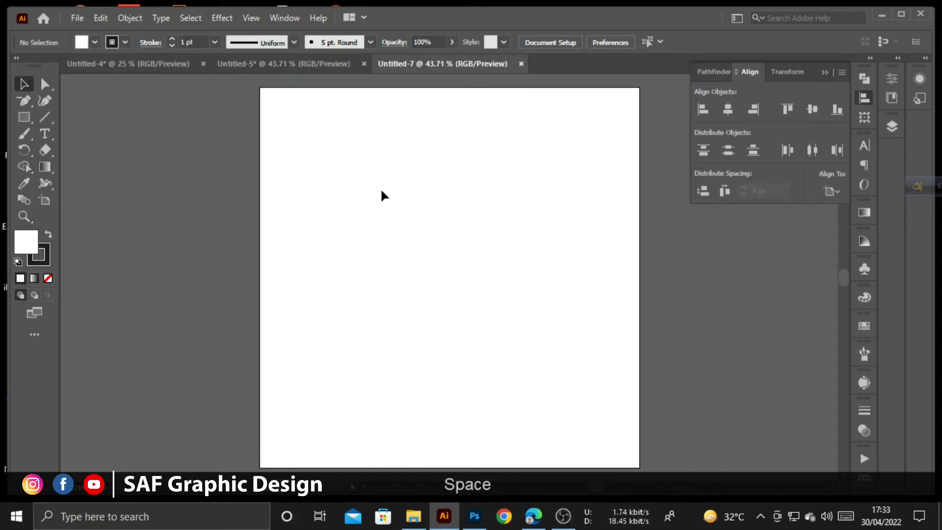
Draw a 1080 by 1080 px rectangle and centre it horizontally and vertically on the artboard.
key("m")
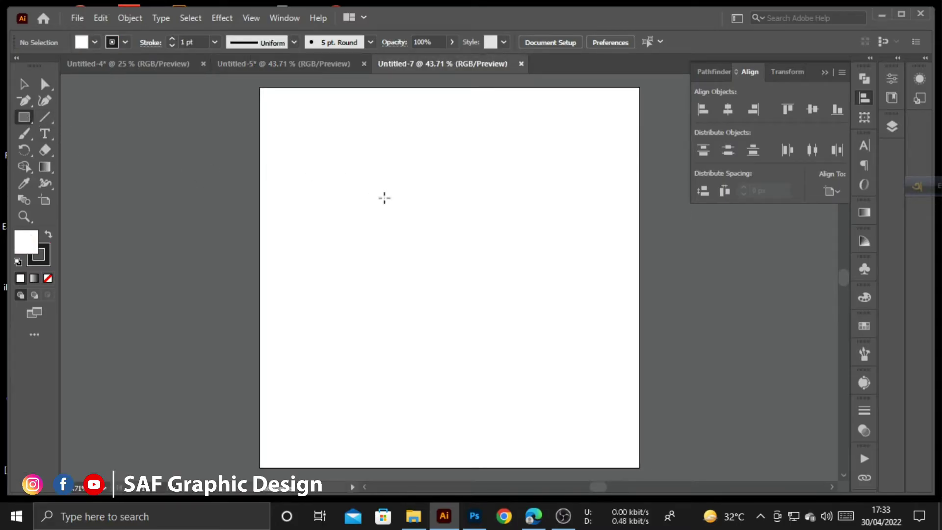
left_click(385, 198)
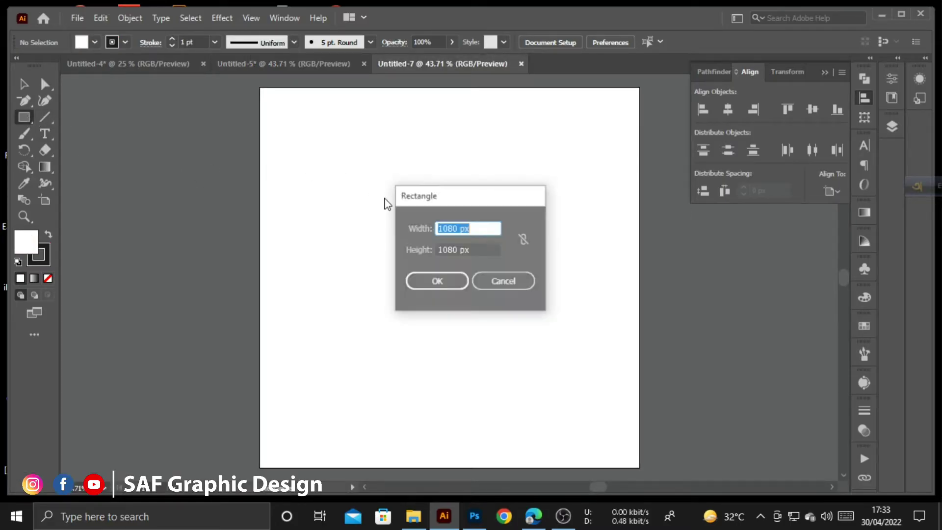
left_click(449, 284)
key("v")
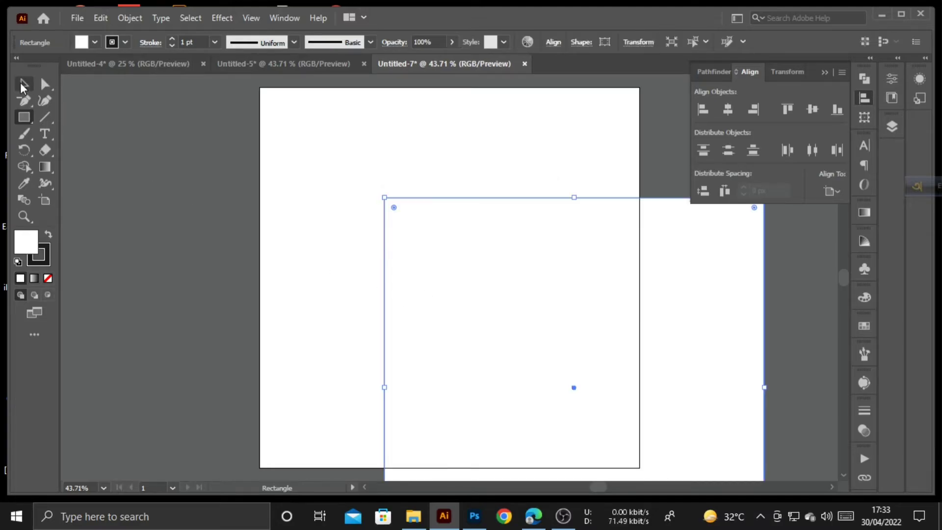
left_click(596, 46)
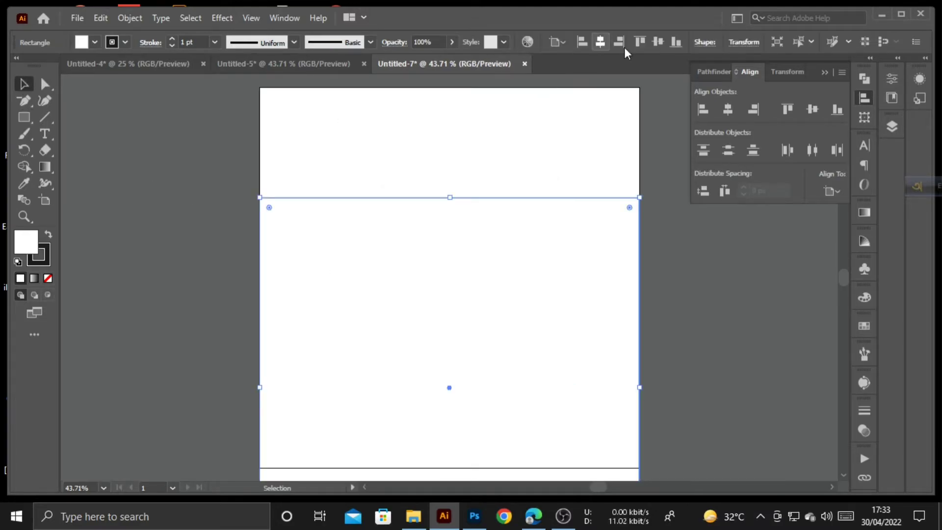
left_click(658, 42)
left_click(219, 211)
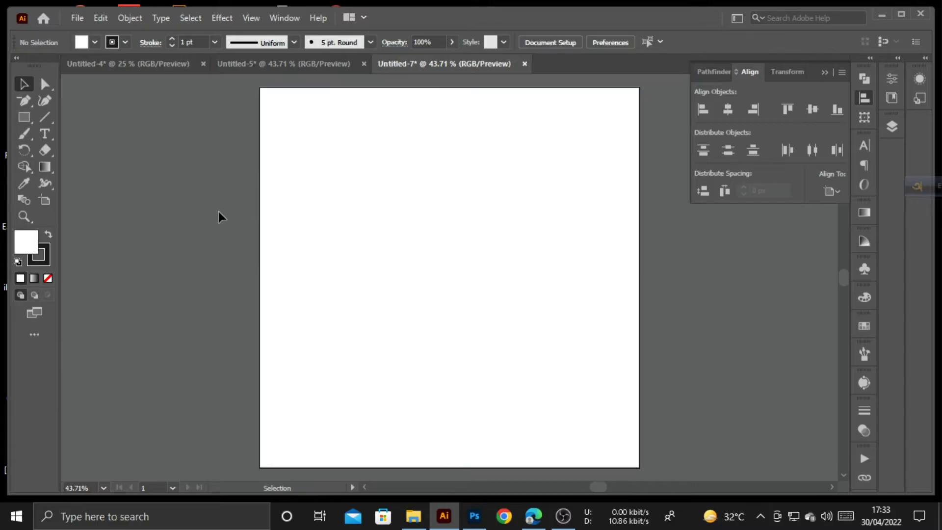
Copy the dark teal and cream colour squares from Untitled-5 into Untitled-7, placing them beside the artboard.
left_click(264, 70)
left_click_drag(221, 177, 461, 221)
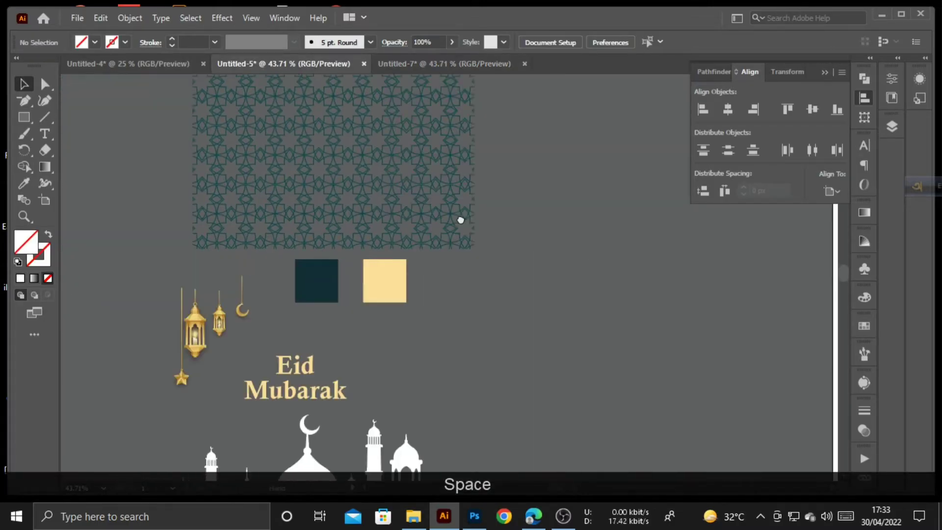
left_click_drag(395, 299, 481, 78)
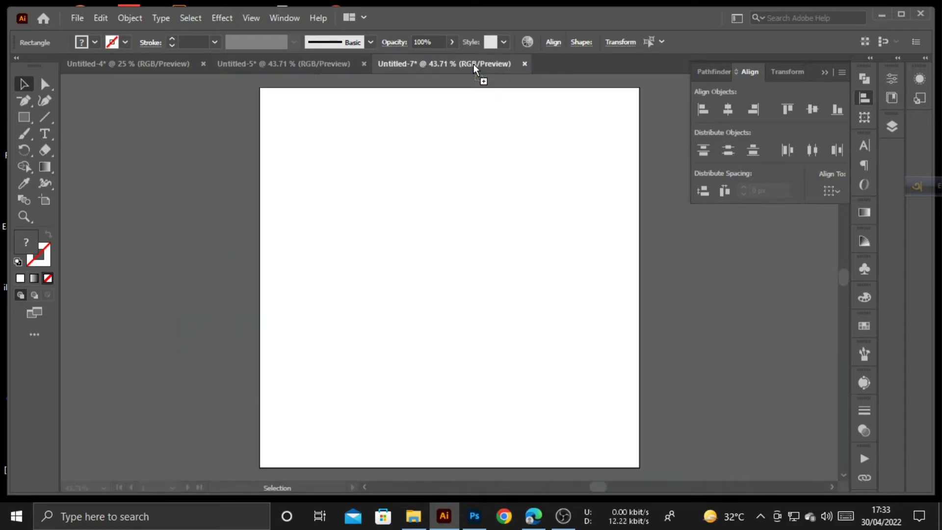
left_click_drag(155, 188, 155, 188)
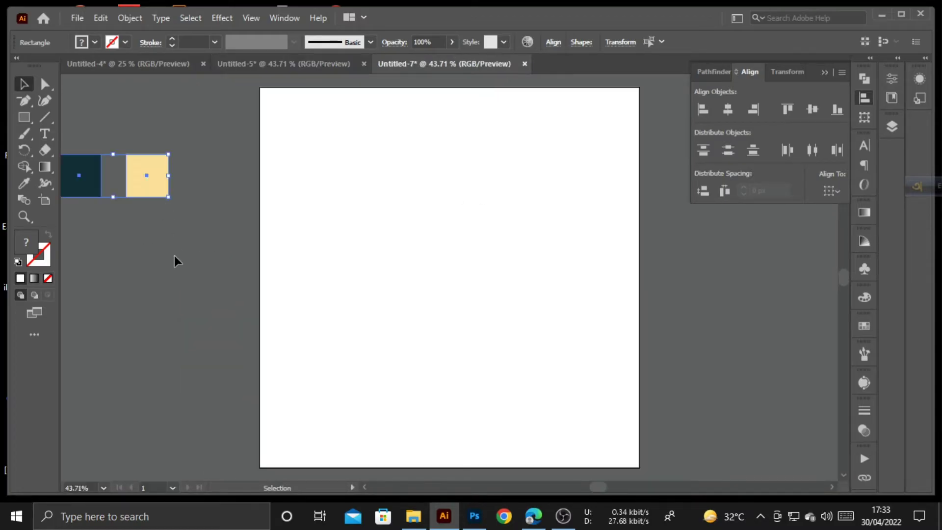
left_click(175, 255)
Fill the background square with the dark teal sampled from the colour square, and lock the background.
left_click(325, 246)
left_click(24, 183)
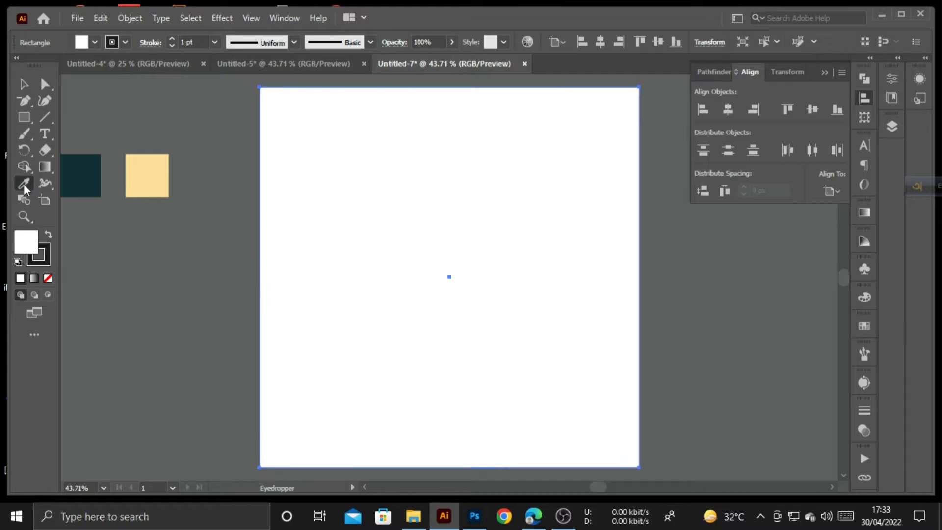
left_click(71, 186)
left_click(22, 87)
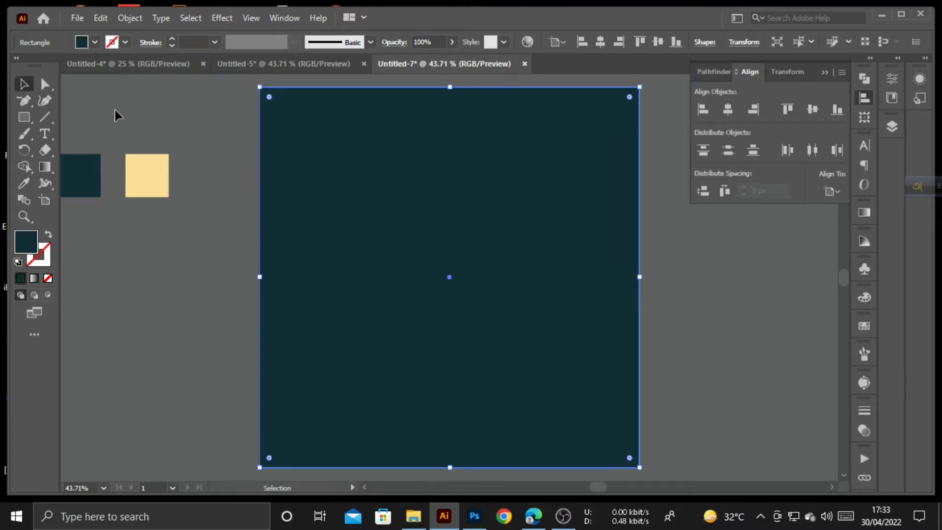
left_click(116, 111)
left_click(402, 267)
key("ctrl")
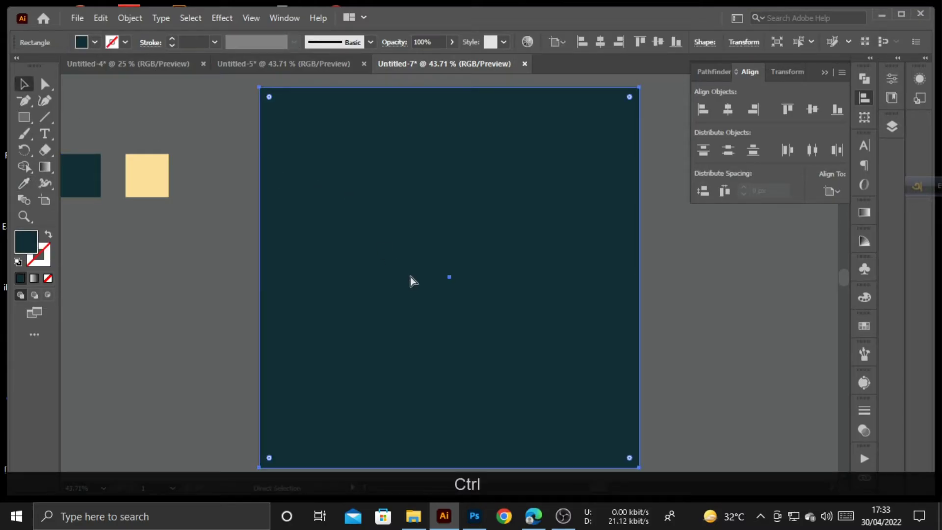
key("ctrl+2")
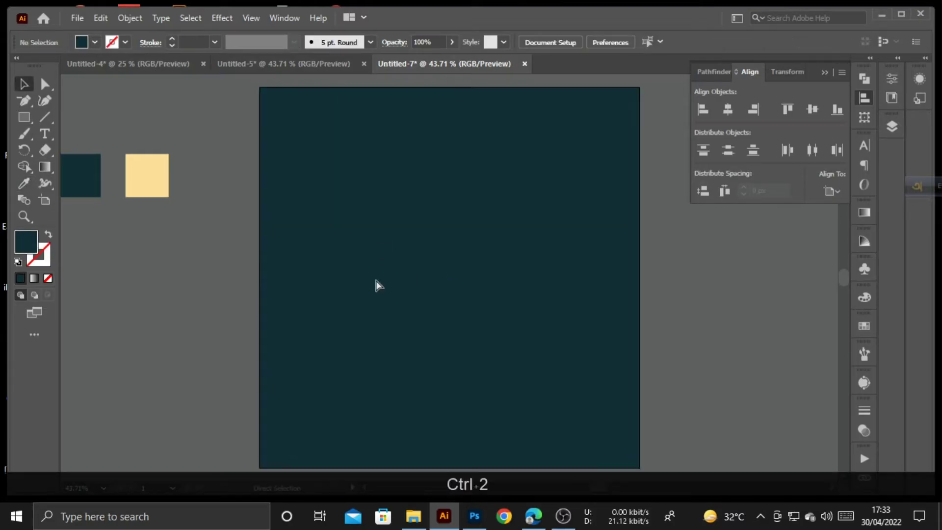
Copy the teal geometric pattern from Untitled-5 onto the dark background in Untitled-7.
left_click(235, 66)
left_click(240, 173)
left_click_drag(283, 184, 439, 63)
left_click_drag(459, 262, 520, 225)
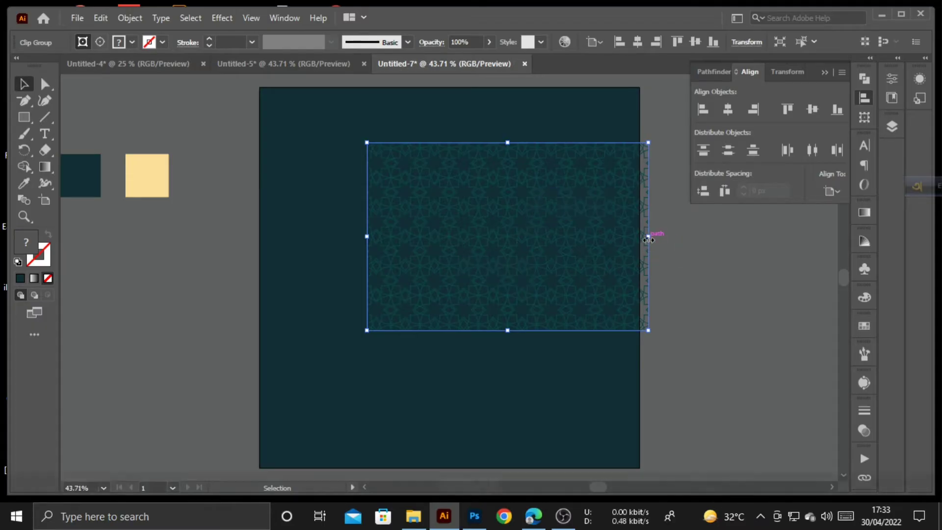
Centre the pattern on the artboard and scale it proportionally until it covers the artboard's full height.
left_click_drag(649, 240, 727, 275)
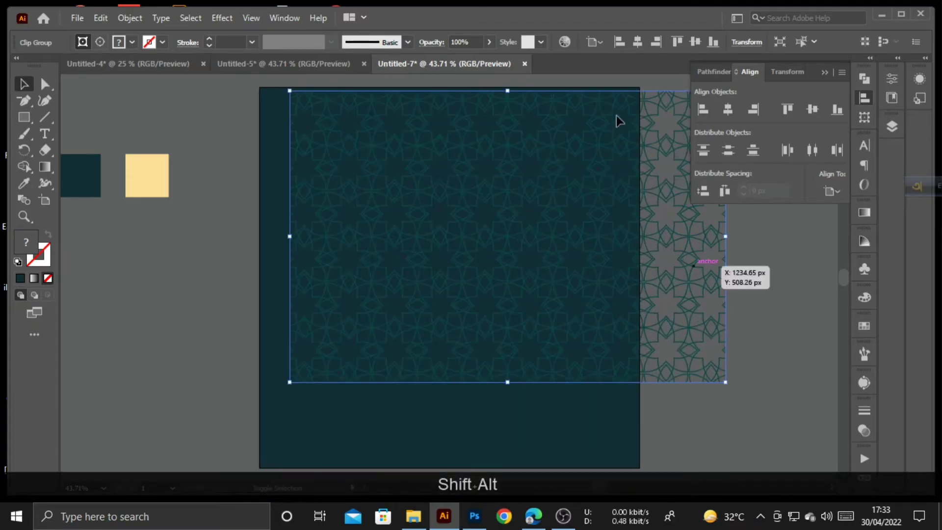
left_click(644, 42)
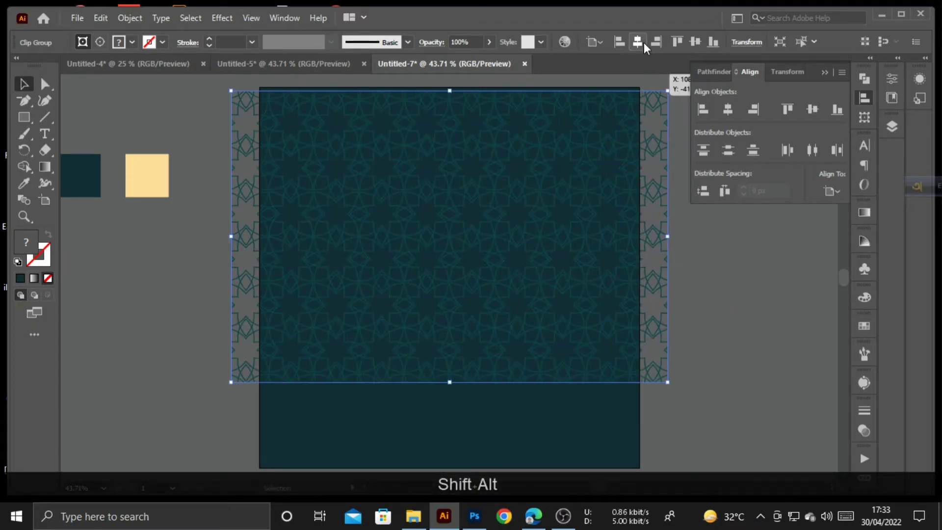
left_click(694, 45)
left_click_drag(450, 423, 444, 279)
scroll(476, 349, "up", 5)
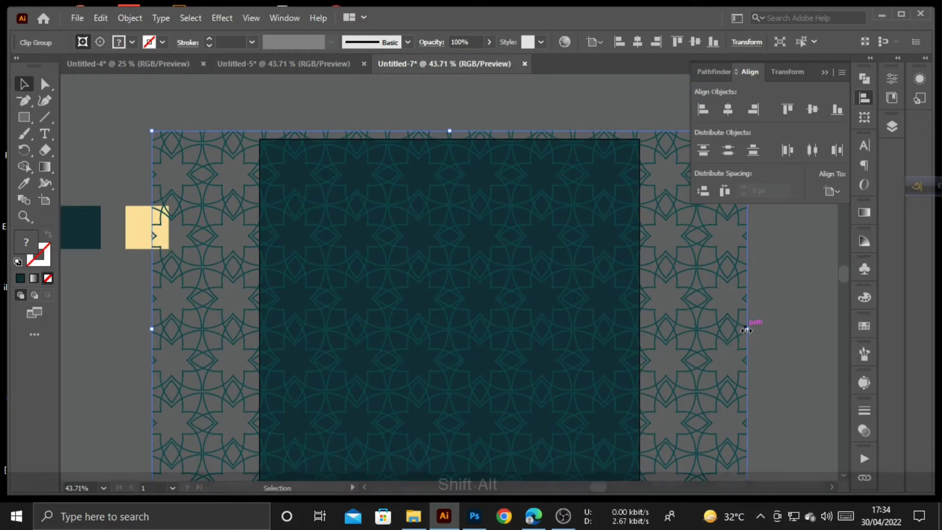
left_click_drag(746, 329, 740, 332)
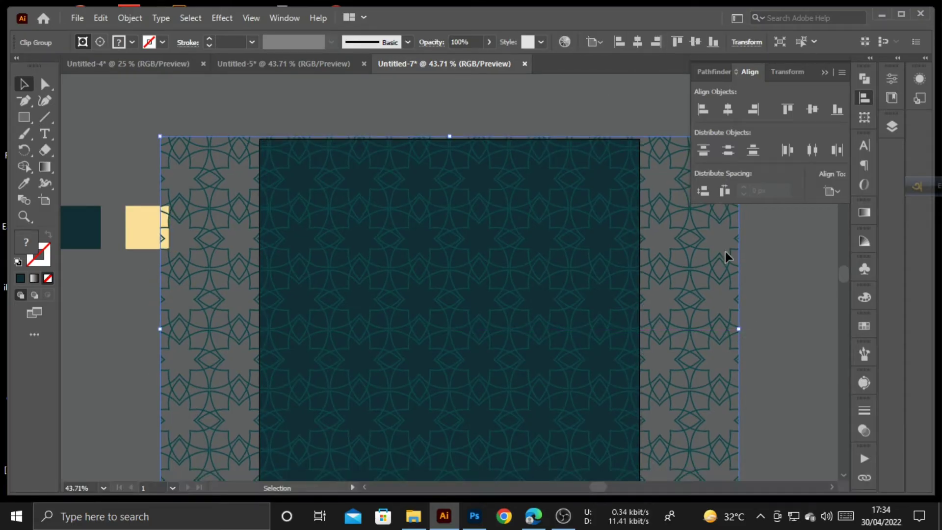
left_click(760, 287)
Rotate the pattern 90 degrees to stand upright and centre it on the artboard.
key("ctrl+KP_Subtract")
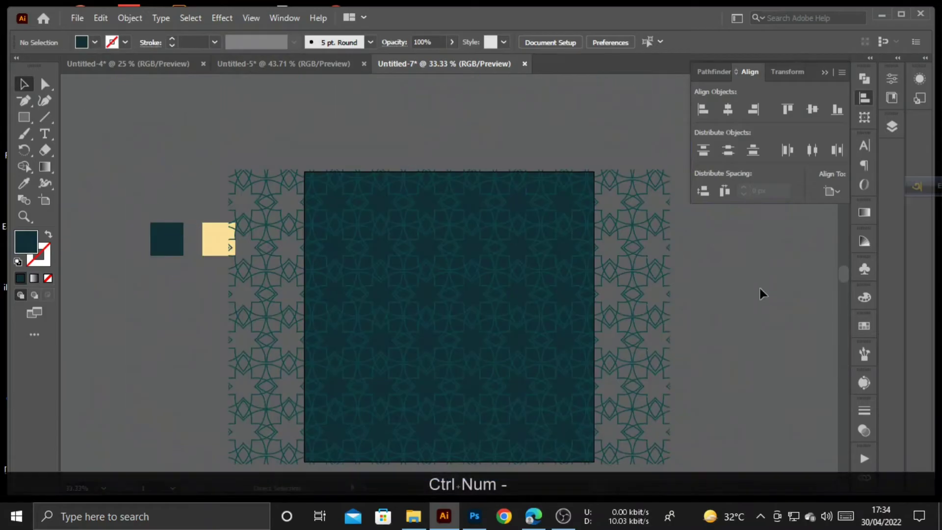
left_click(604, 312)
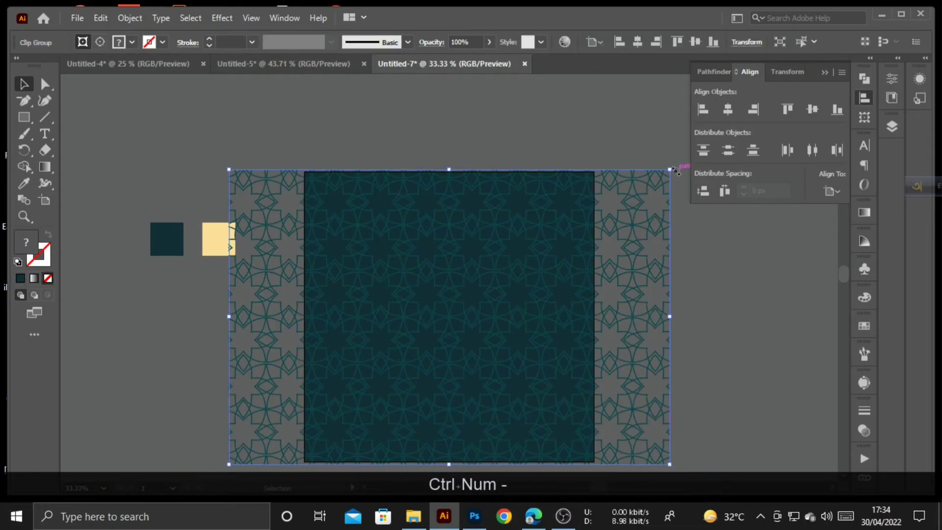
left_click_drag(674, 165, 560, 477)
left_click(630, 371)
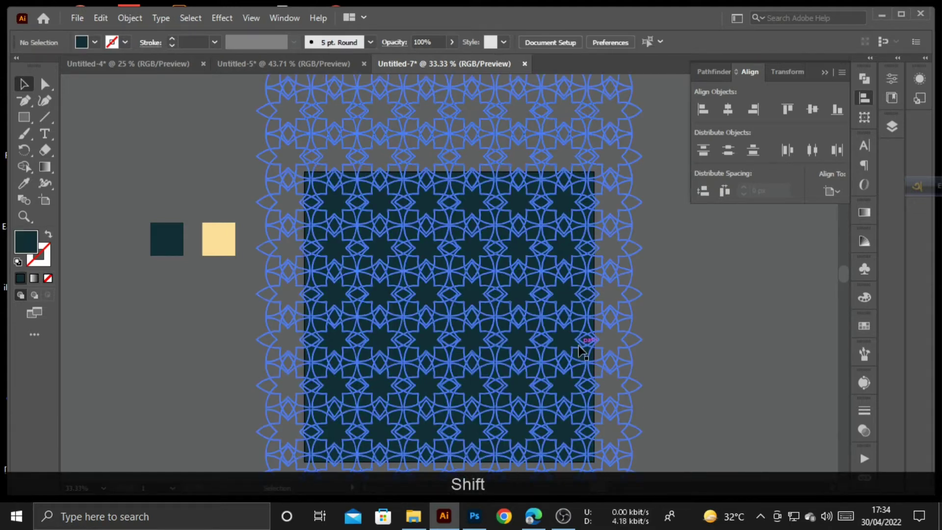
left_click(580, 350)
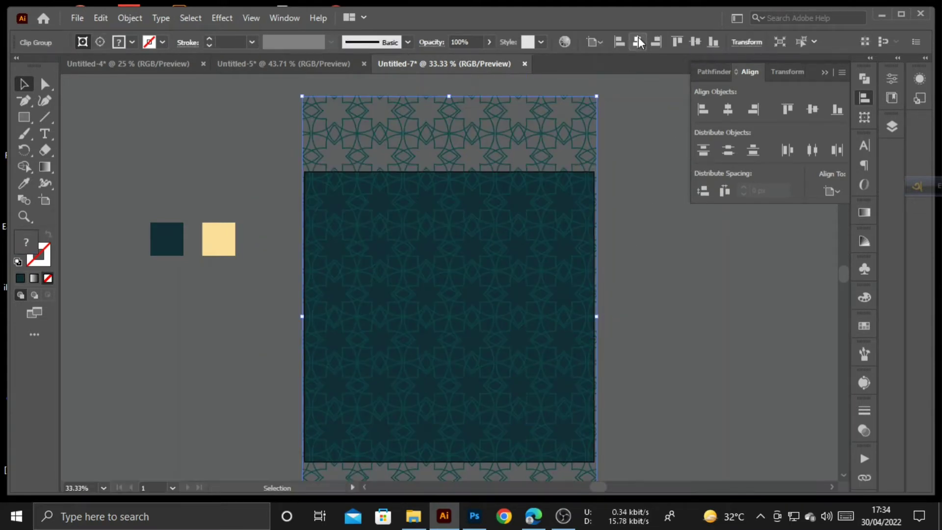
left_click(664, 191)
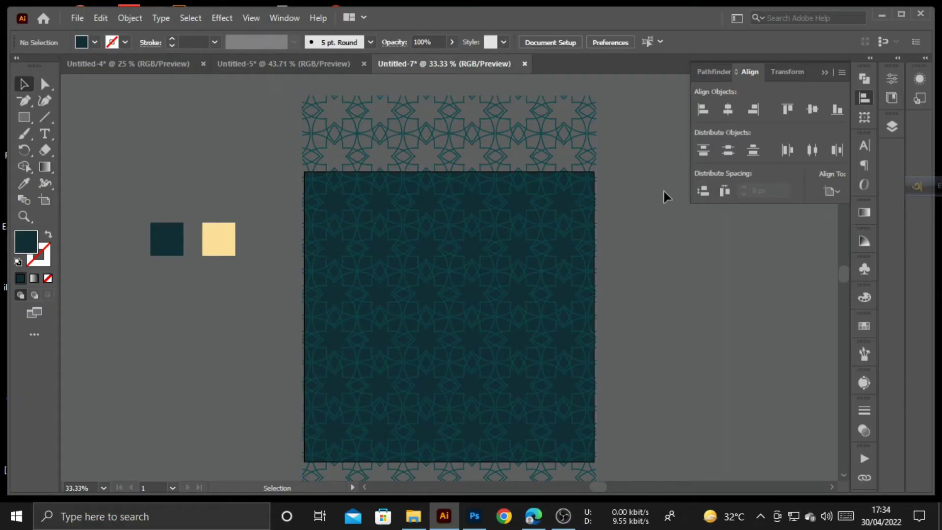
Enlarge the upright pattern slightly about its centre so both sides extend past the artboard edges.
left_click(582, 288)
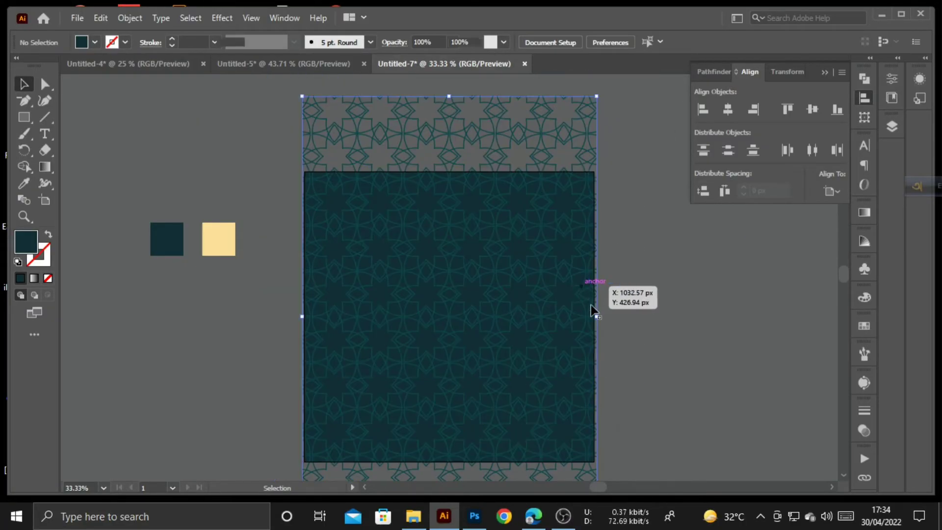
mouse_move(599, 316)
left_mouse_down()
mouse_move(600, 331)
mouse_move(602, 320)
left_mouse_up()
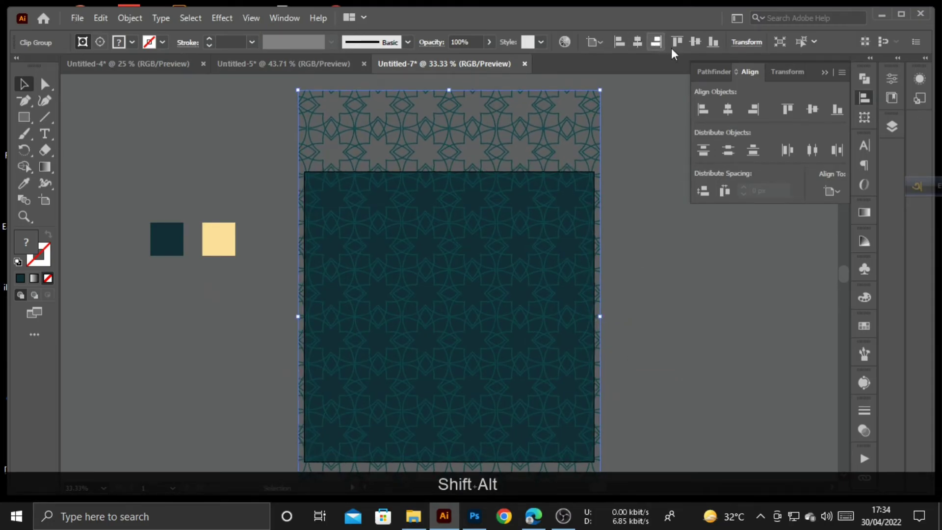
left_click(673, 183)
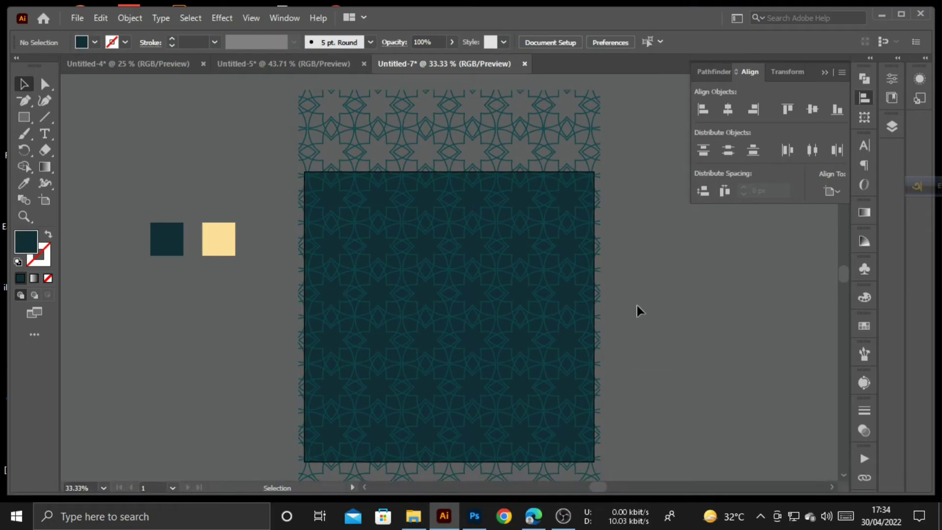
Copy the hanging lantern, star and moon artwork from Untitled-5 into Untitled-7, placing it above the two colour swatches beside the artboard.
left_click(266, 62)
left_click(216, 325)
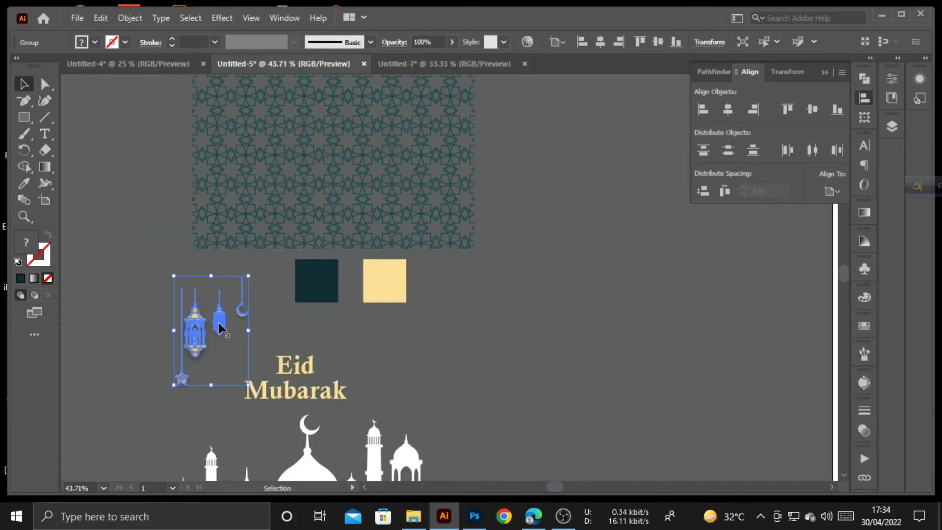
left_click_drag(218, 322, 405, 66)
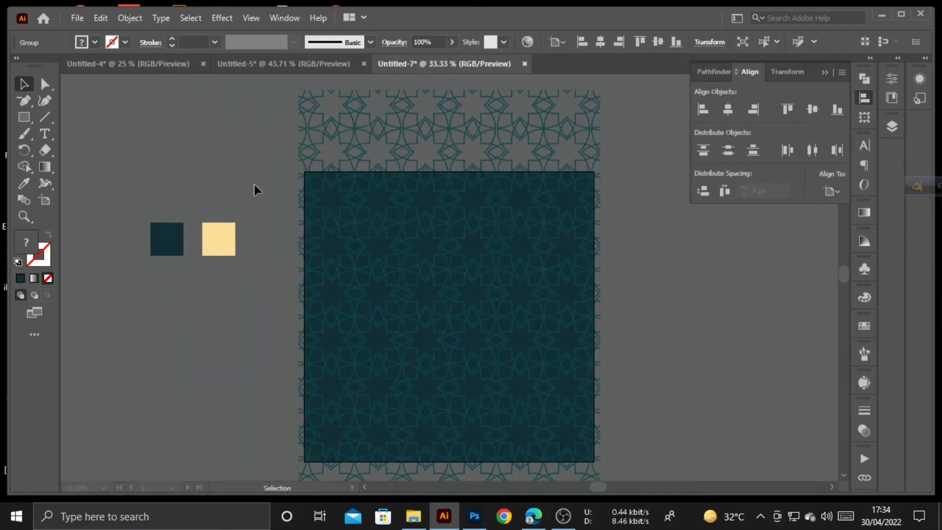
left_click_drag(254, 185, 216, 159)
left_click(264, 297)
left_click(144, 183)
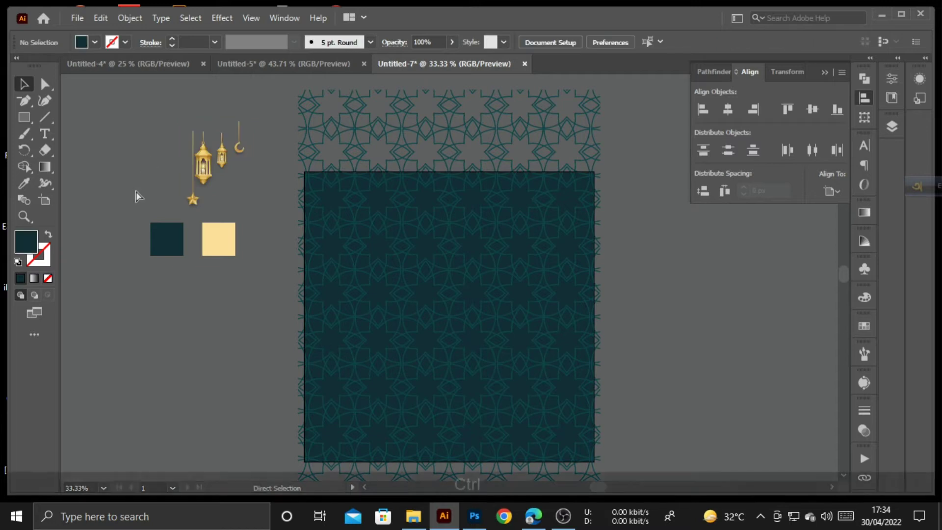
Show the rulers and create a 50 by 50 px rectangle beside the artboard.
key("ctrl+r")
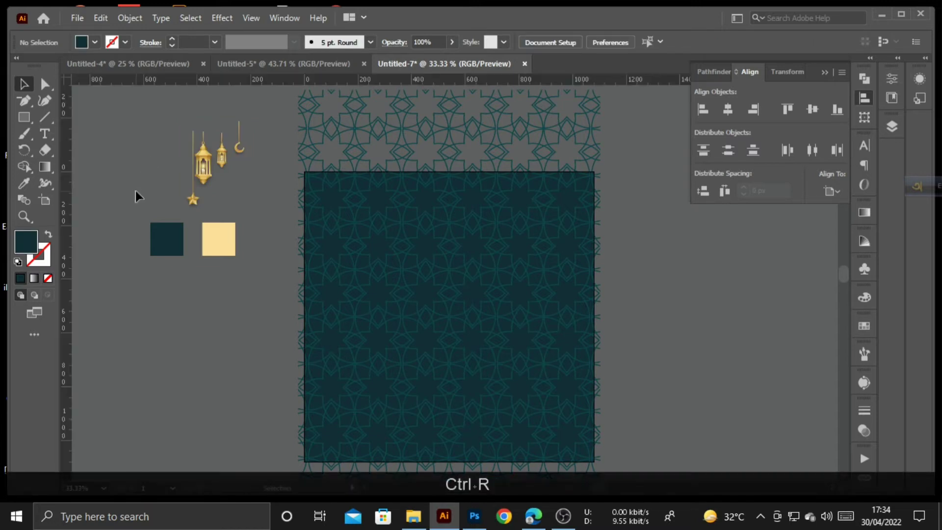
left_click(27, 119)
left_click(260, 231)
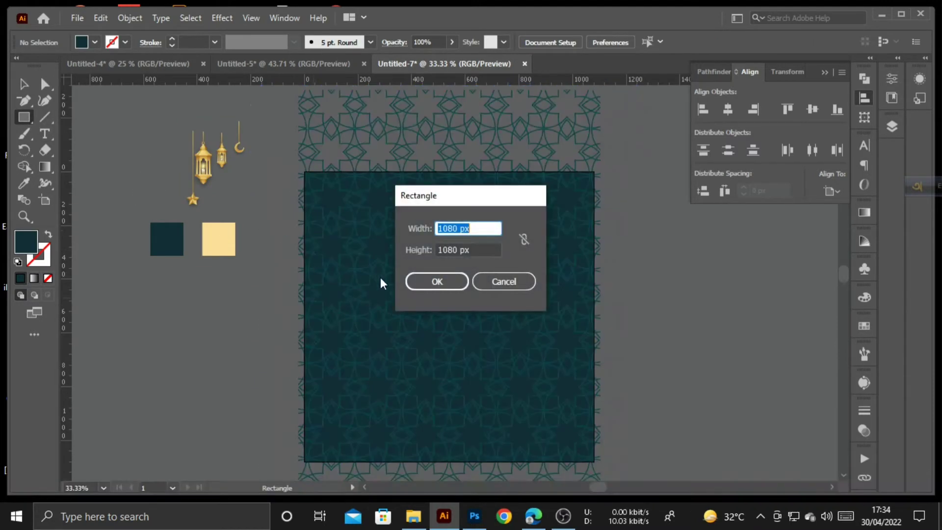
key("BackSpace")
type("50")
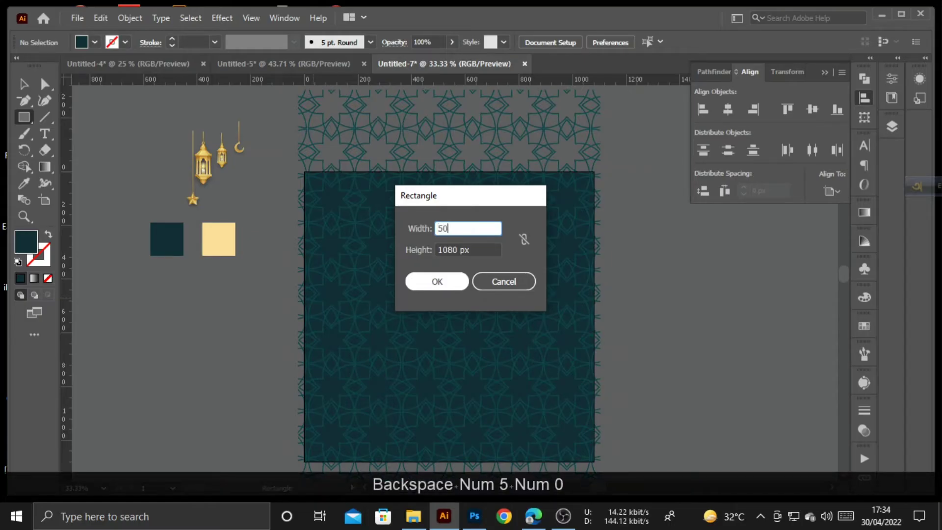
left_click_drag(484, 251, 406, 253)
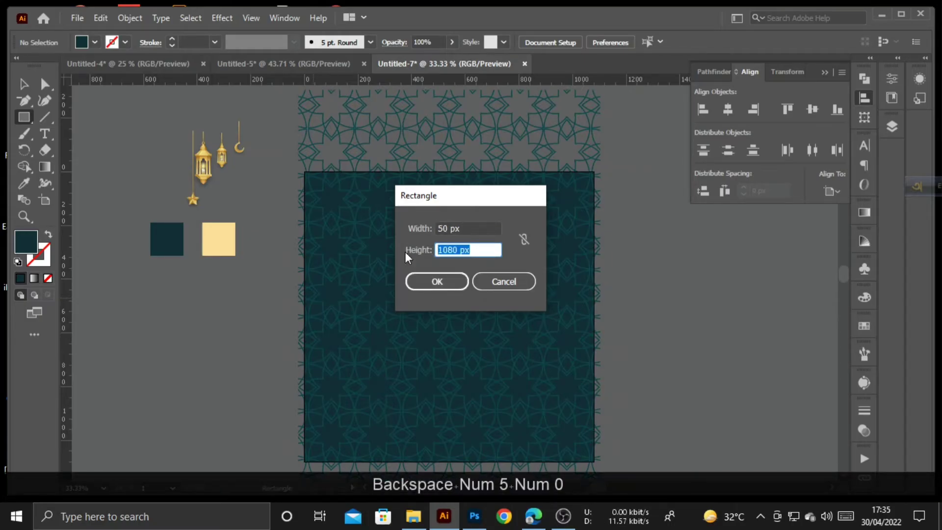
type("50")
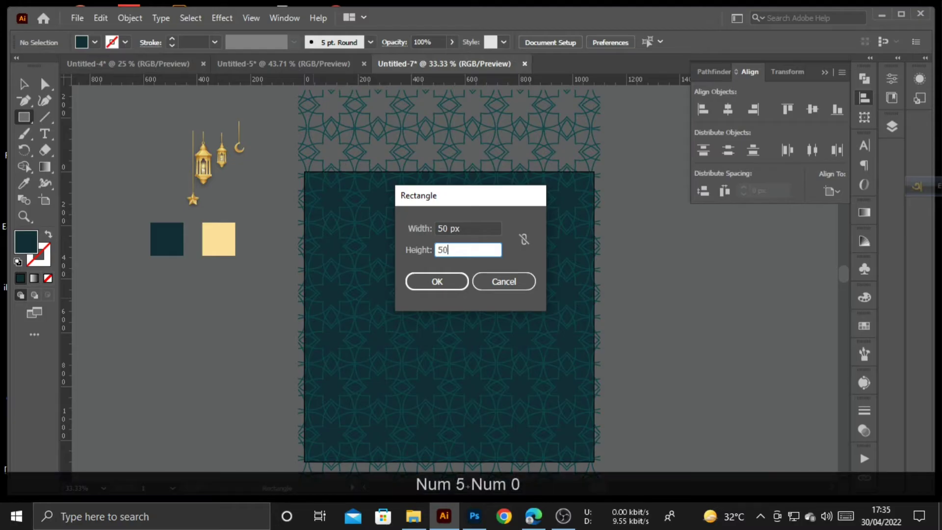
left_click(423, 288)
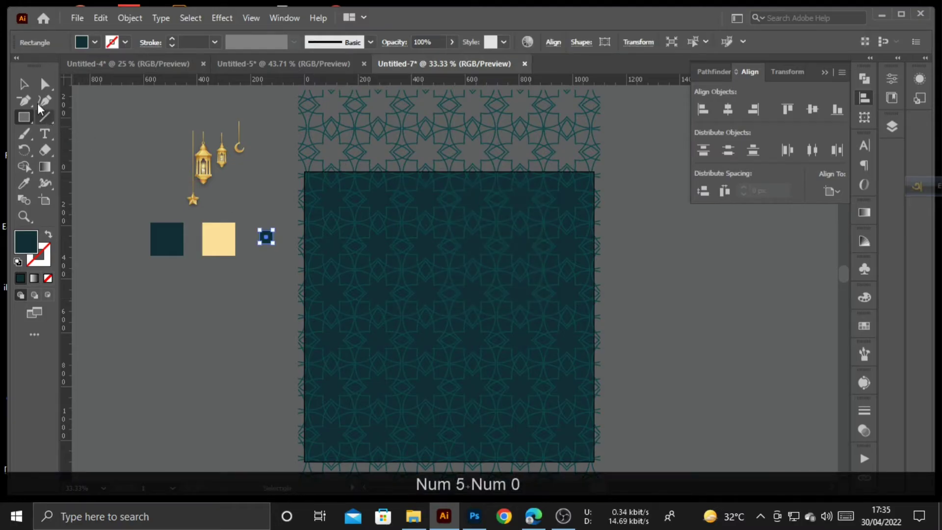
Fill the small square with white and align it to the artboard's top-left corner.
left_click(24, 83)
left_click(91, 43)
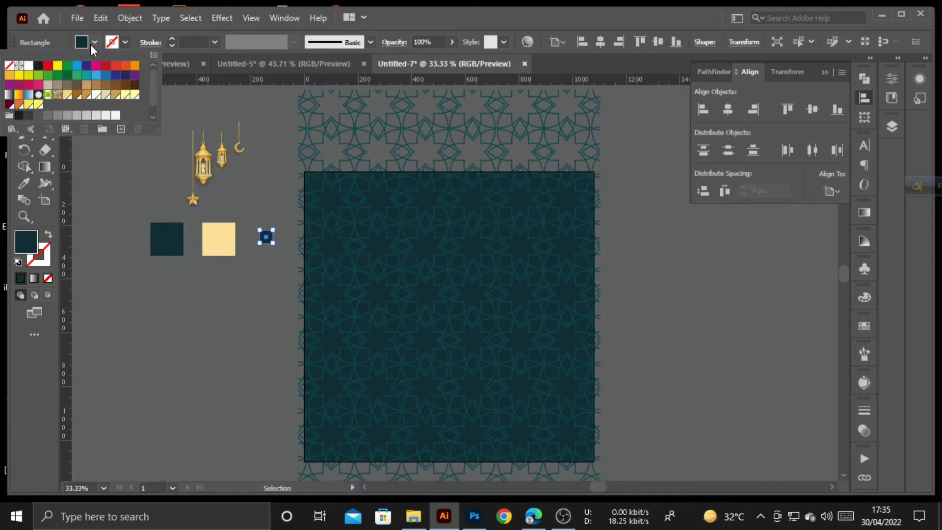
left_click(28, 66)
left_click(92, 208)
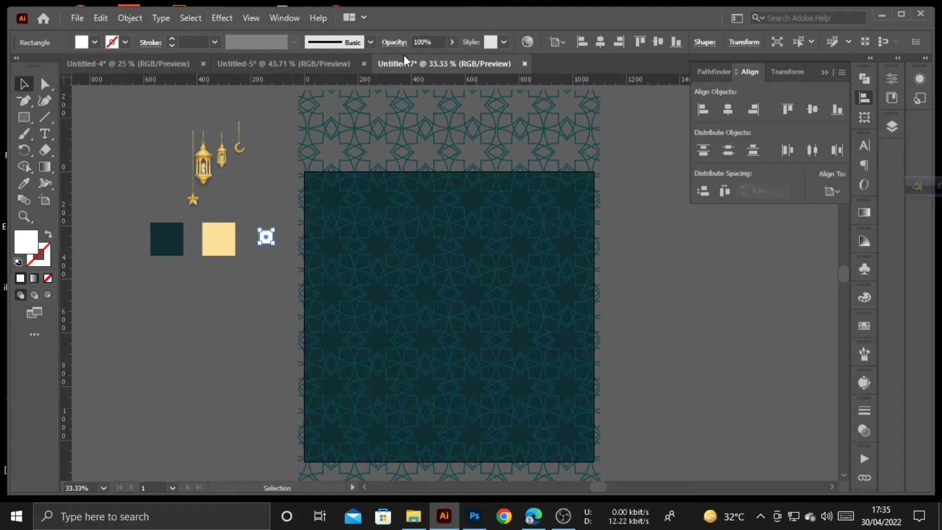
left_click(579, 41)
left_click(638, 42)
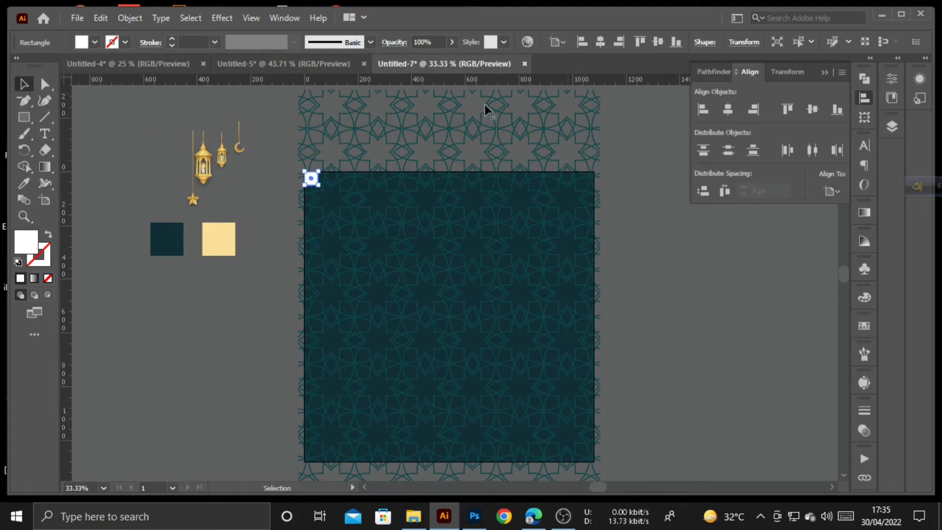
left_click(260, 169)
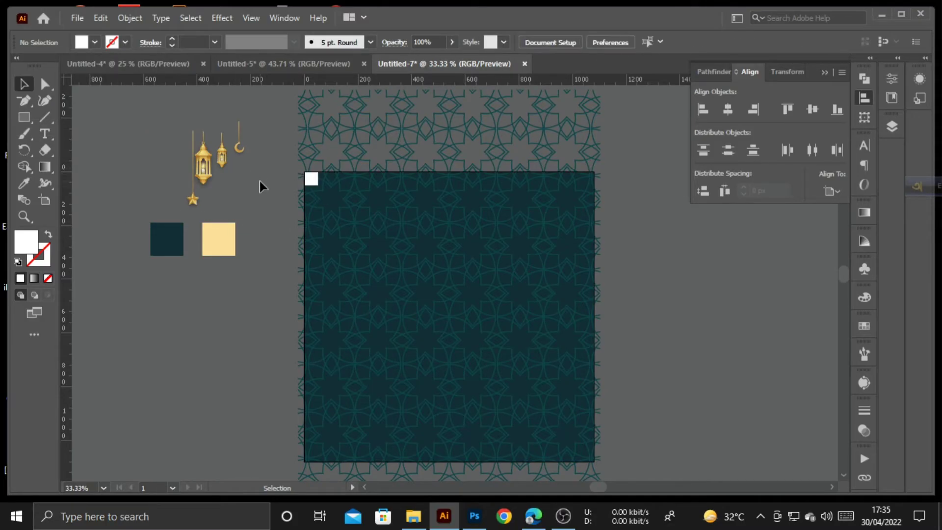
Lock the pattern and place a horizontal and a vertical guide along the inner edges of the white corner square.
left_click(480, 385)
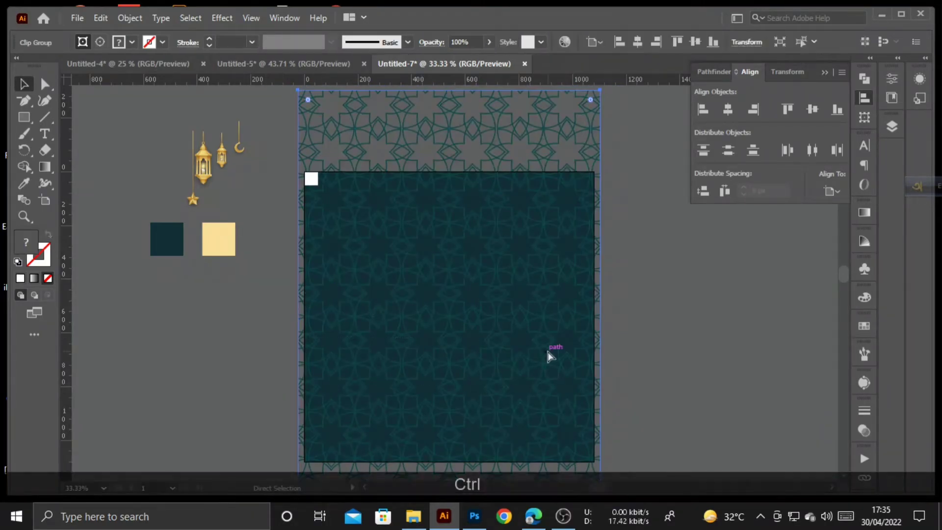
key("ctrl+2")
key("ctrl+KP_Add")
key("ctrl+KP_Add")
key("ctrl+KP_Add")
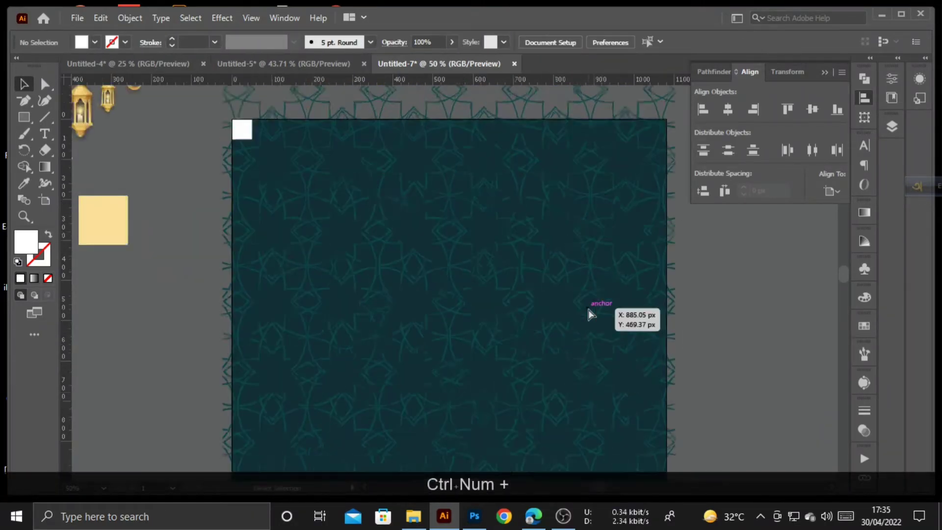
key("space")
left_click_drag(160, 143, 411, 450)
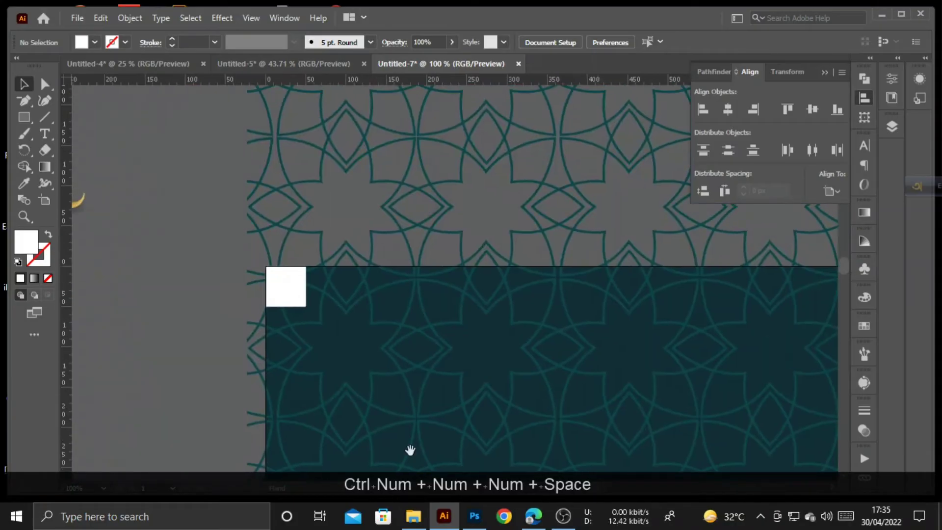
left_click(284, 280)
key("ctrl+KP_Add")
key("ctrl+KP_Add")
key("ctrl+KP_Add")
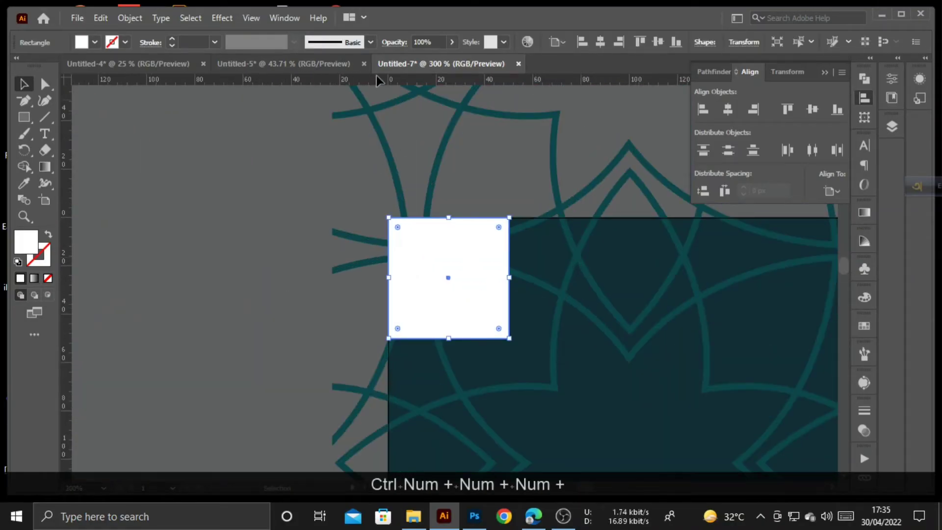
left_click_drag(377, 80, 510, 326)
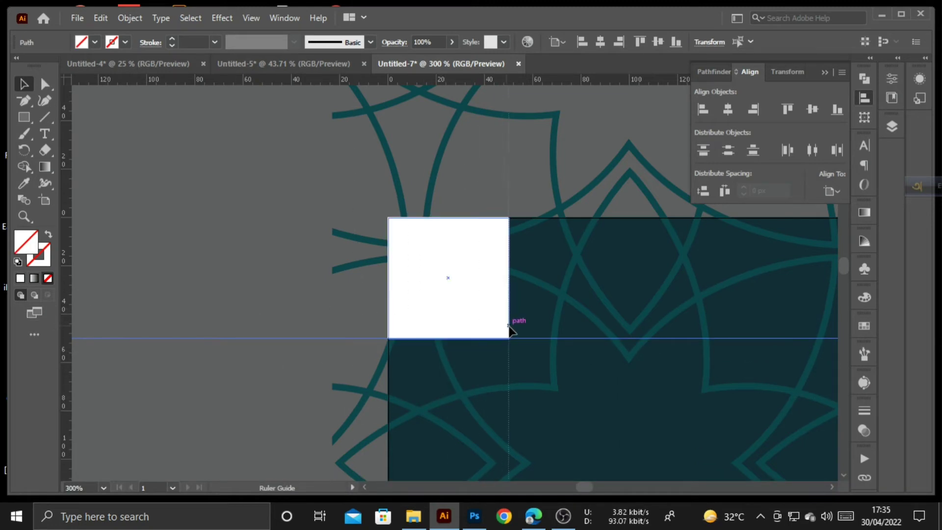
Align the white square to the artboard's bottom-right corner and place horizontal and vertical guides along its inner edges.
left_click(285, 283)
left_click(444, 317)
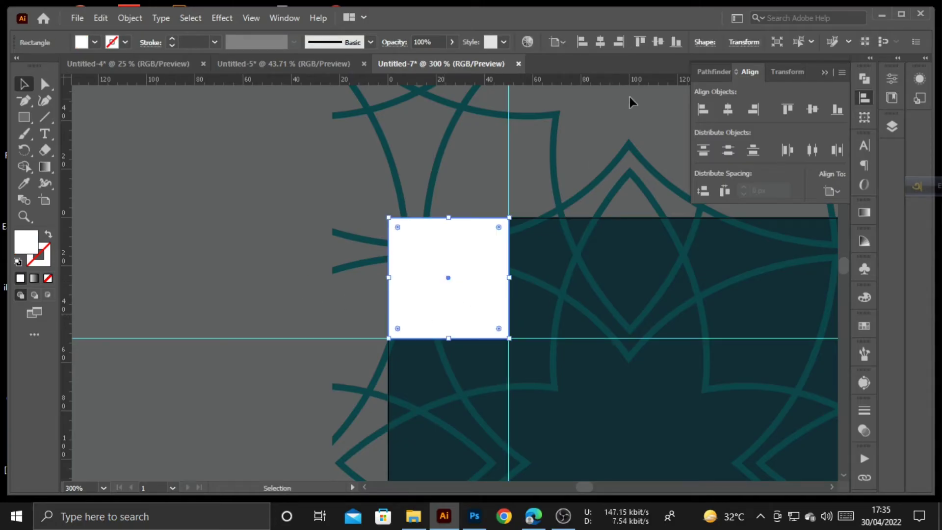
left_click(619, 42)
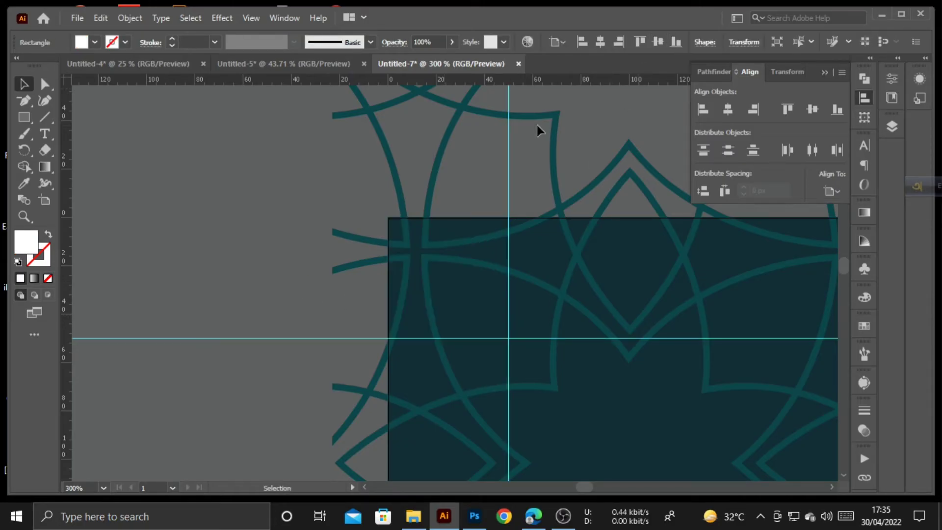
key("ctrl+KP_Add")
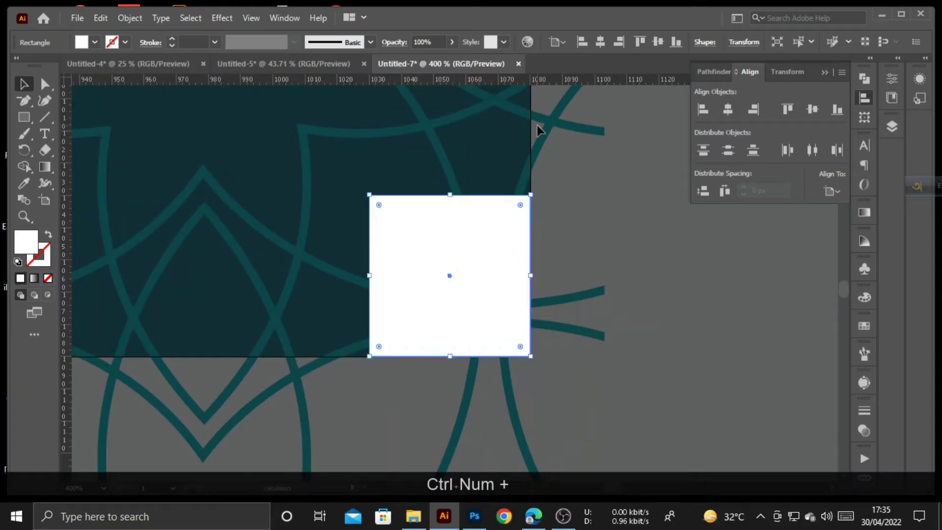
left_click_drag(501, 87, 524, 196)
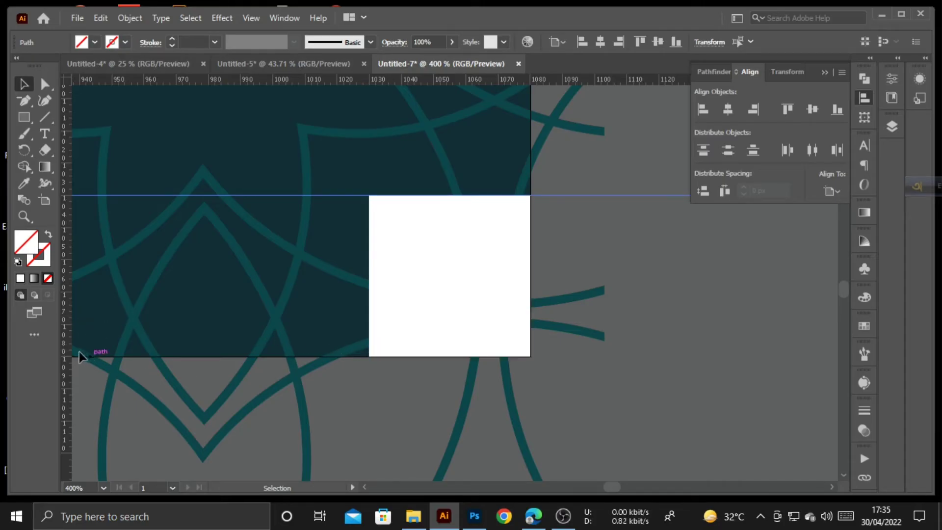
left_click_drag(66, 350, 368, 353)
Delete the white spacer square and collapse the Gradient panel.
left_click(502, 295)
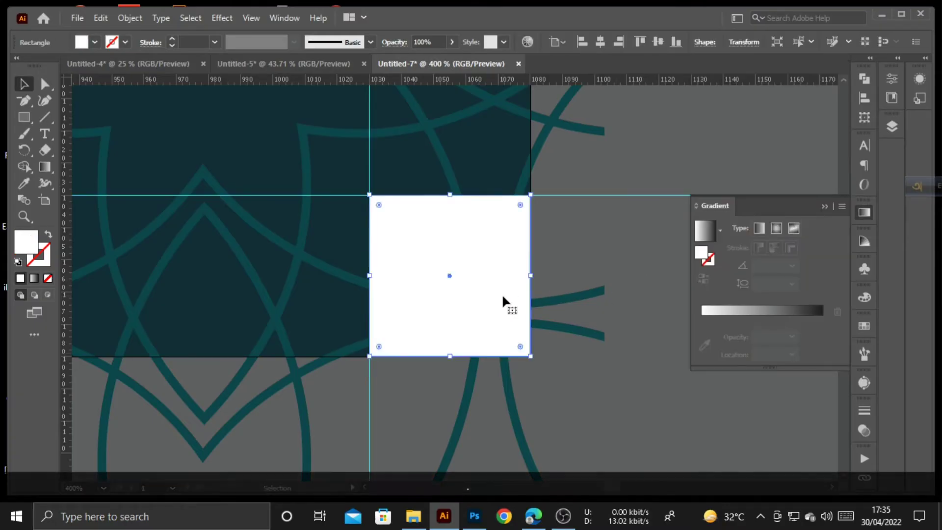
key("Delete")
key("ctrl+KP_Subtract")
key("ctrl+KP_Subtract")
key("ctrl+KP_Subtract")
key("ctrl+KP_Subtract")
key("ctrl+KP_Subtract")
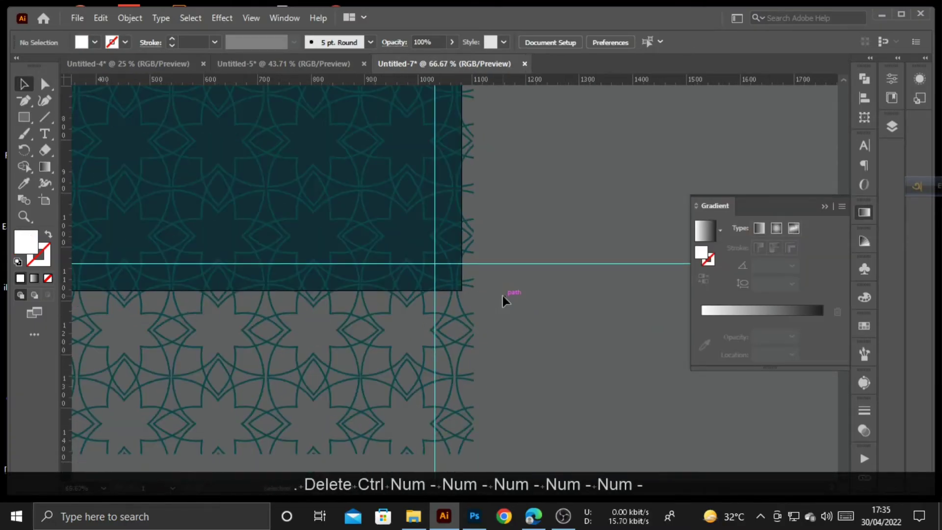
key("space")
left_click_drag(296, 235, 586, 467)
key("ctrl+KP_Subtract")
key("ctrl+KP_Subtract")
key("ctrl+KP_Subtract")
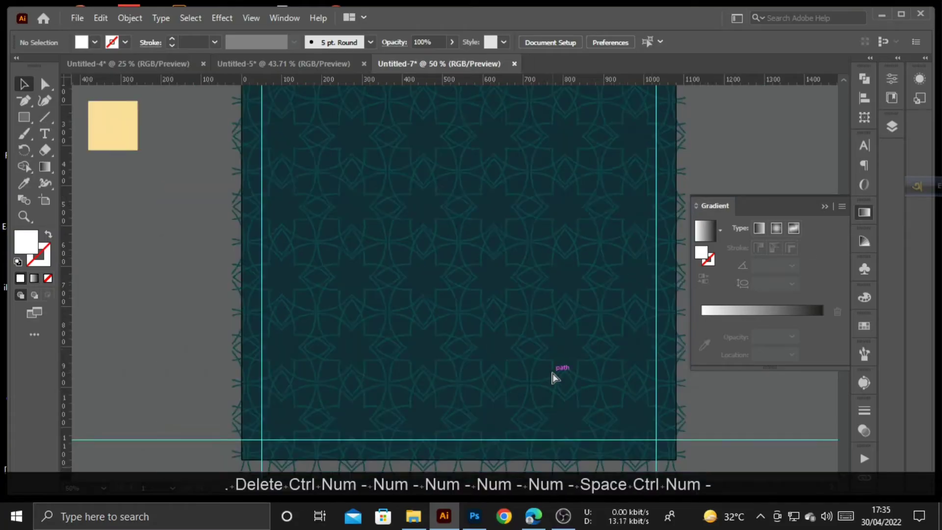
left_click(827, 206)
Move the lantern artwork onto the artboard's upper-left area and enlarge it proportionally to about 326 by 478 px.
key("ctrl")
key("ctrl+KP_Add")
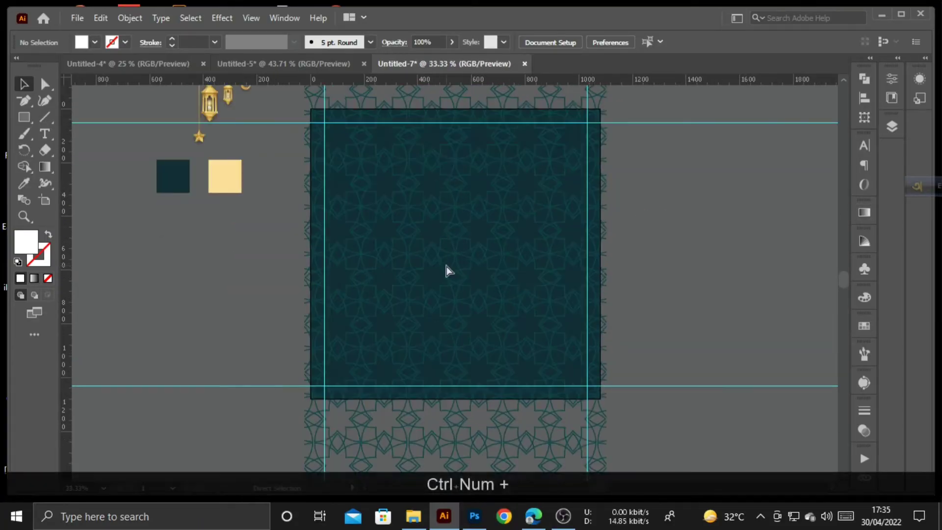
key("ctrl+KP_Add")
key("space")
left_click_drag(319, 194, 353, 349)
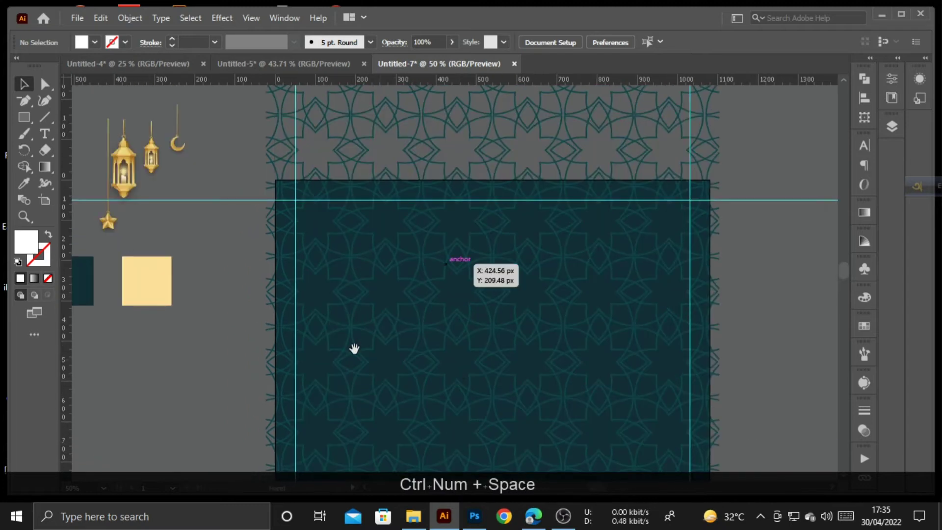
left_click_drag(127, 156, 406, 267)
key("alt+shift")
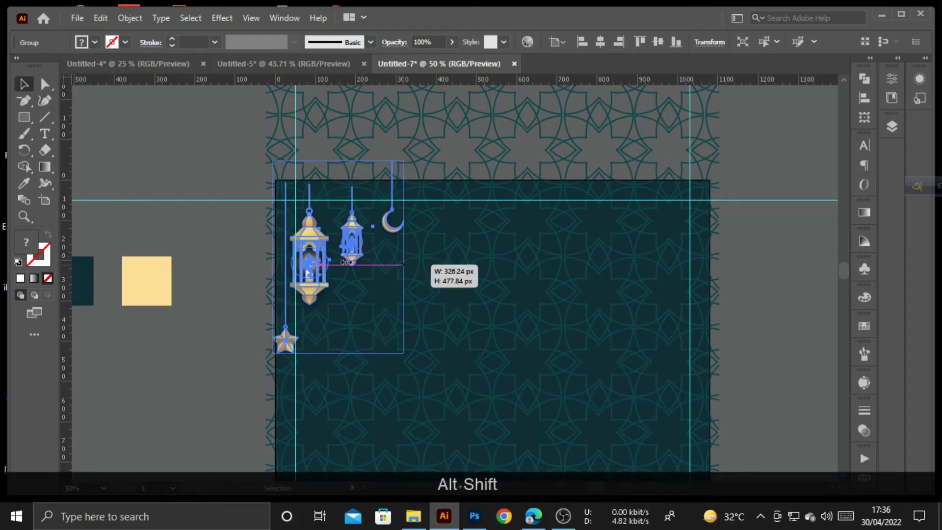
Position the enlarged lanterns by the left margin guide, hanging from the artboard's top edge, and nudge them slightly down.
left_click_drag(347, 262, 362, 248)
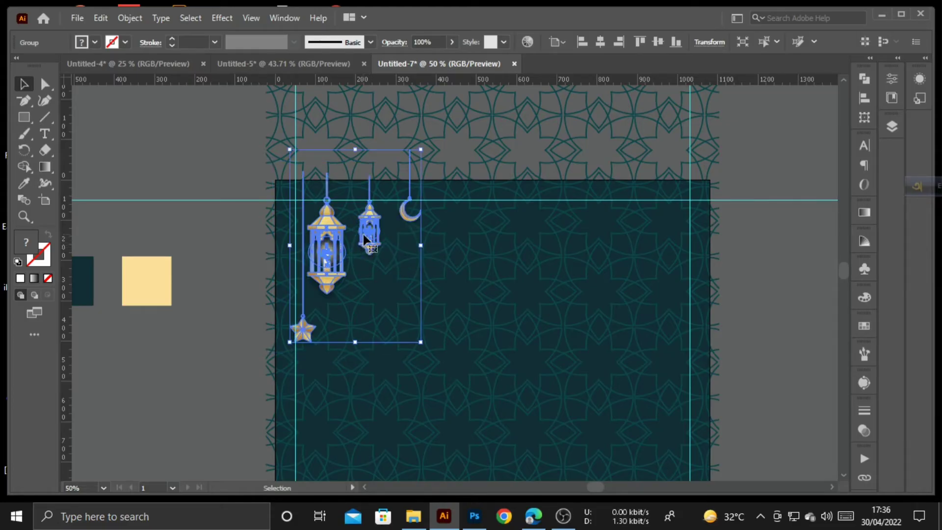
key("Down")
key("Down")
key("Down")
key("Down")
key("Down")
key("Down")
key("Down")
key("Down")
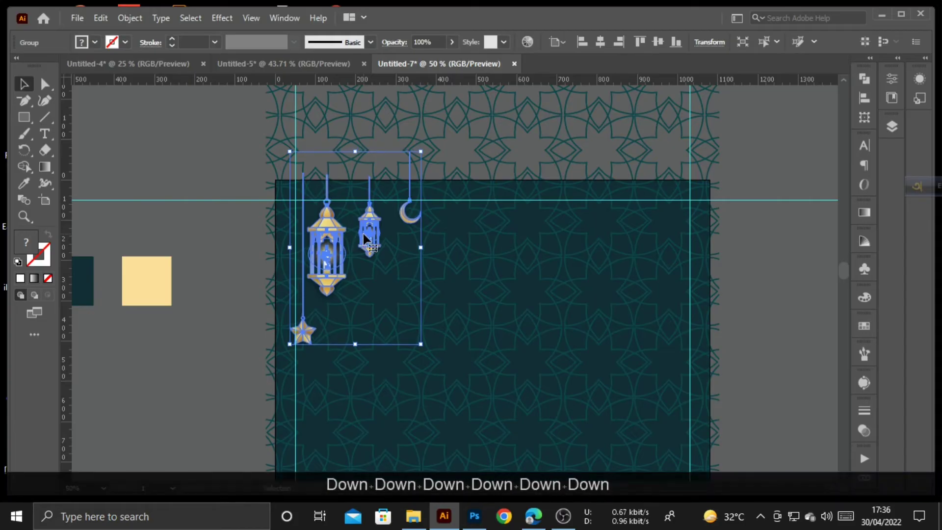
Create a mirrored copy of the lantern group by reflecting it across the vertical axis.
right_click(367, 235)
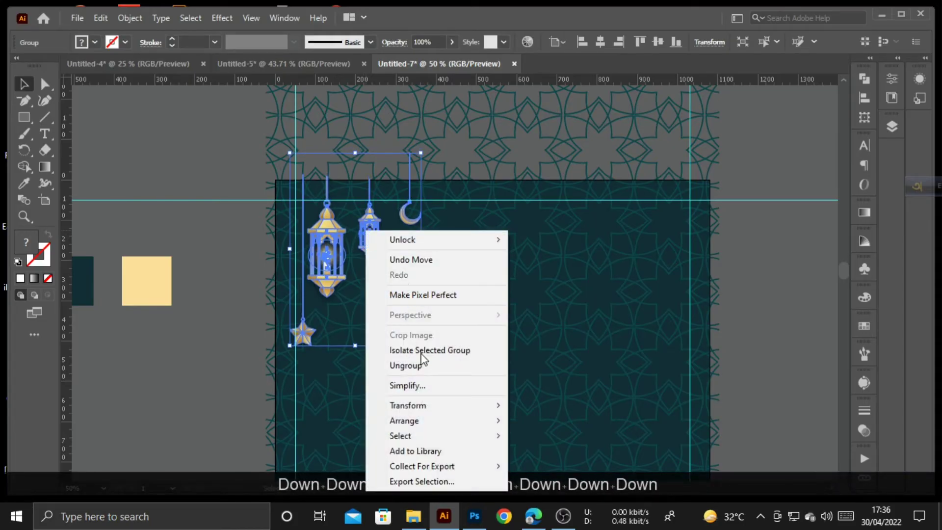
mouse_move(436, 419)
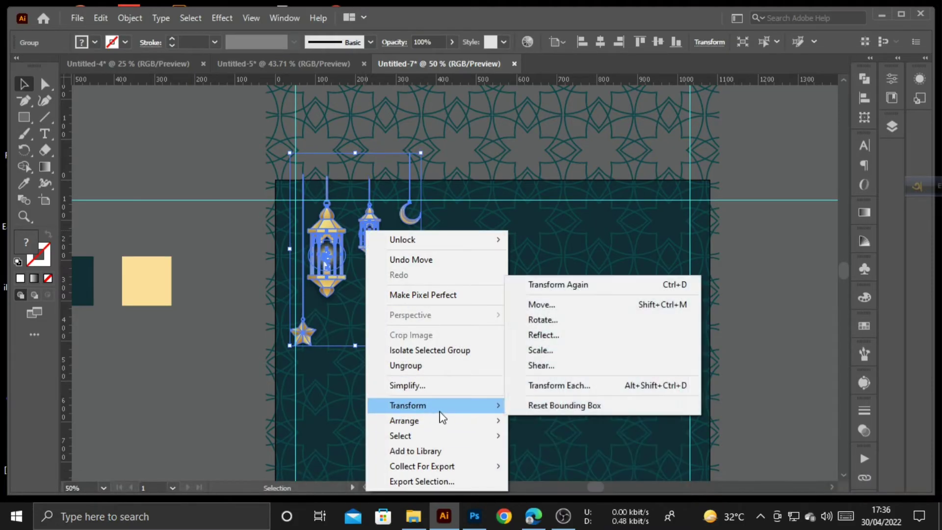
left_click(550, 337)
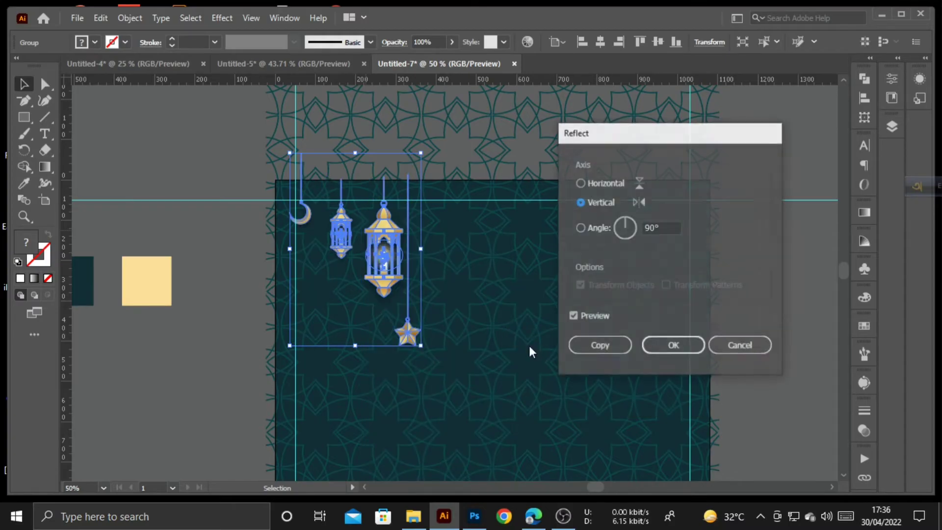
left_click(616, 348)
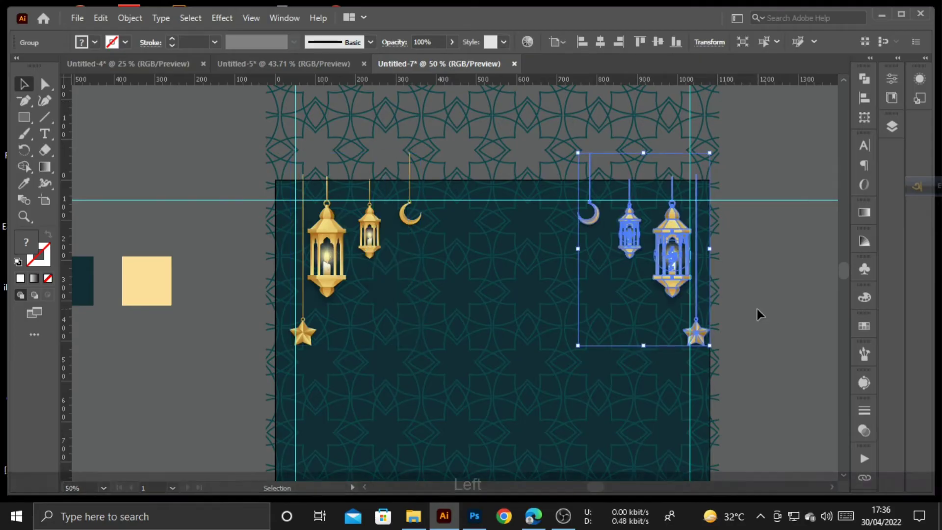
Shift the mirrored lanterns on the artboard's right side leftwards to the right margin guide, matching the original's spacing.
key("Left")
key("Left")
key("Left")
key("Left")
key("Left")
key("Left")
key("Left")
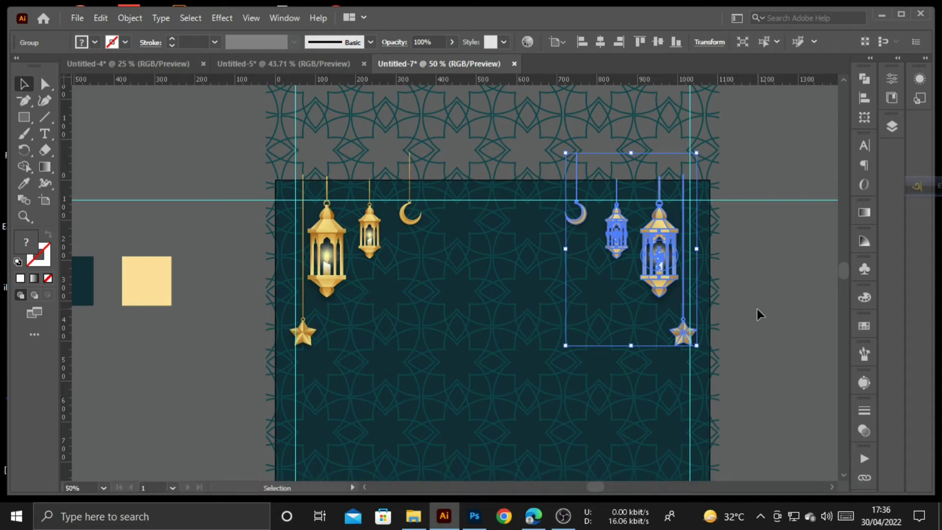
Bring the white mosque silhouette from the Untitled-5 document into Untitled-7 and place it on the artboard's lower half.
left_click(751, 324)
key("ctrl+KP_Subtract")
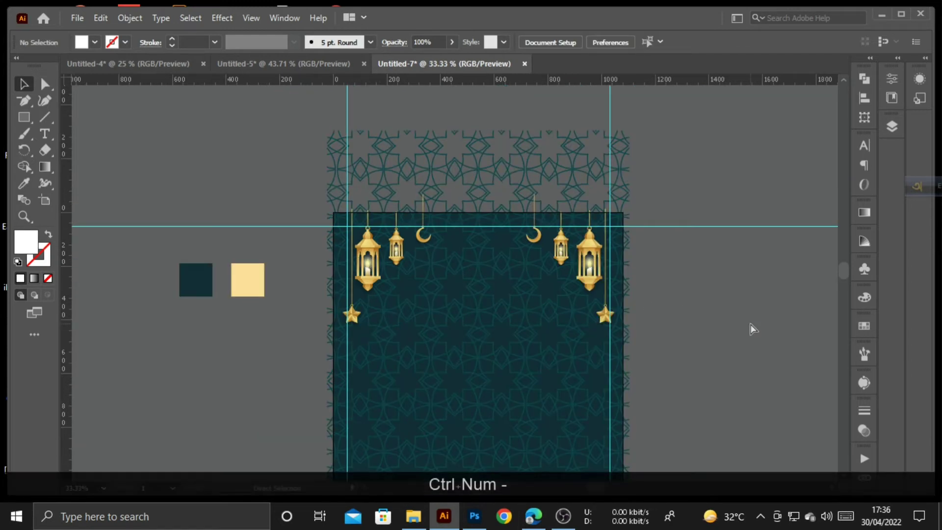
scroll(750, 328, "down", 4)
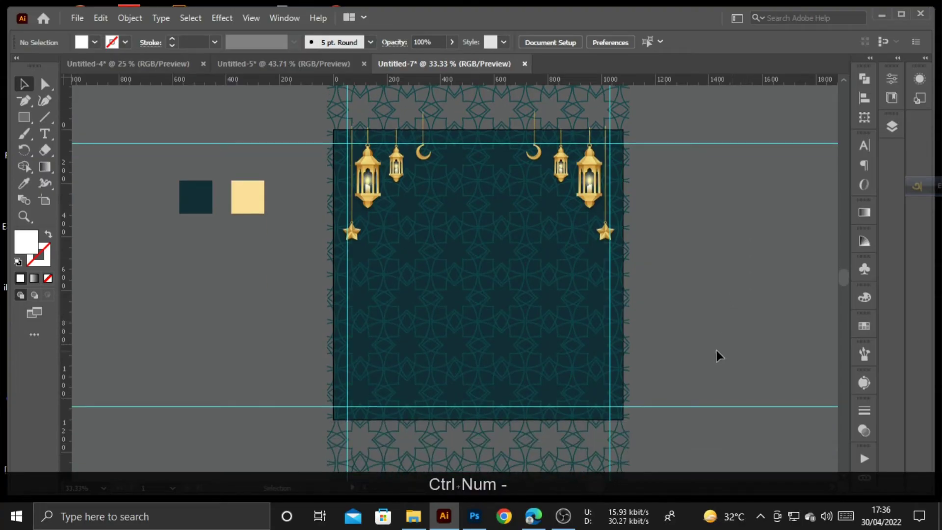
left_click(240, 62)
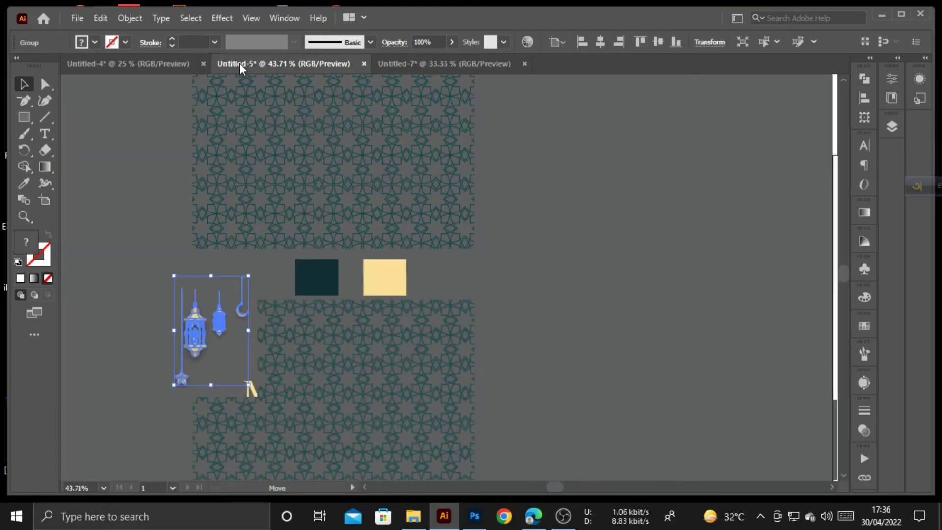
left_click_drag(240, 63, 408, 64)
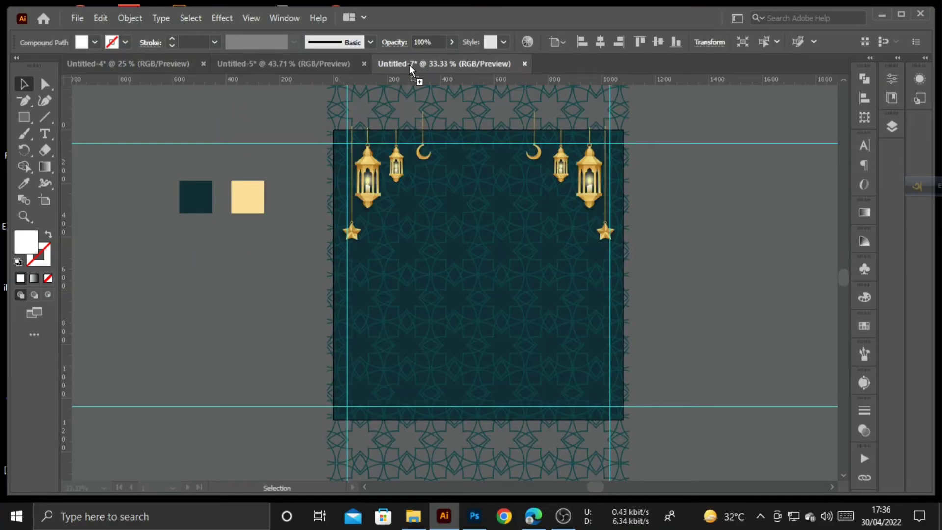
left_click_drag(475, 354, 477, 363)
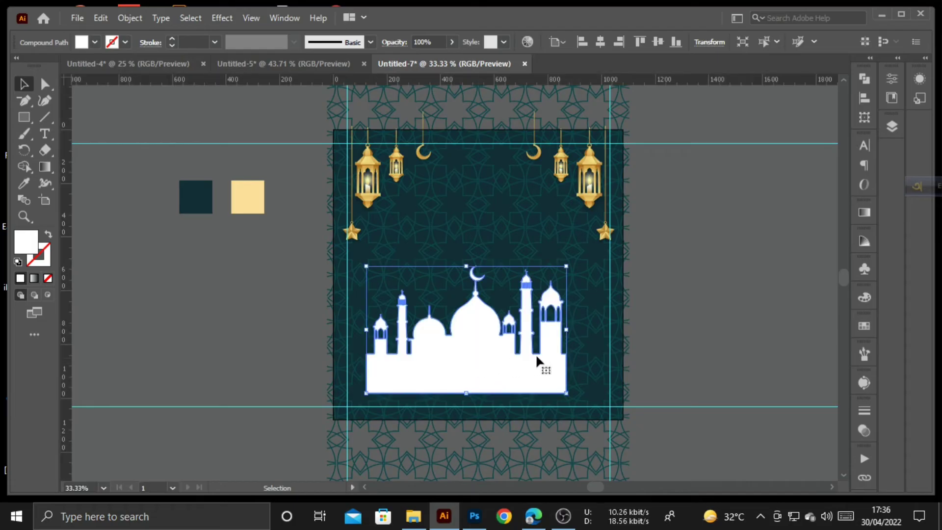
Enlarge the mosque silhouette proportionally from its centre until it slightly overhangs both artboard sides, and centre it horizontally.
left_click_drag(568, 331, 602, 347)
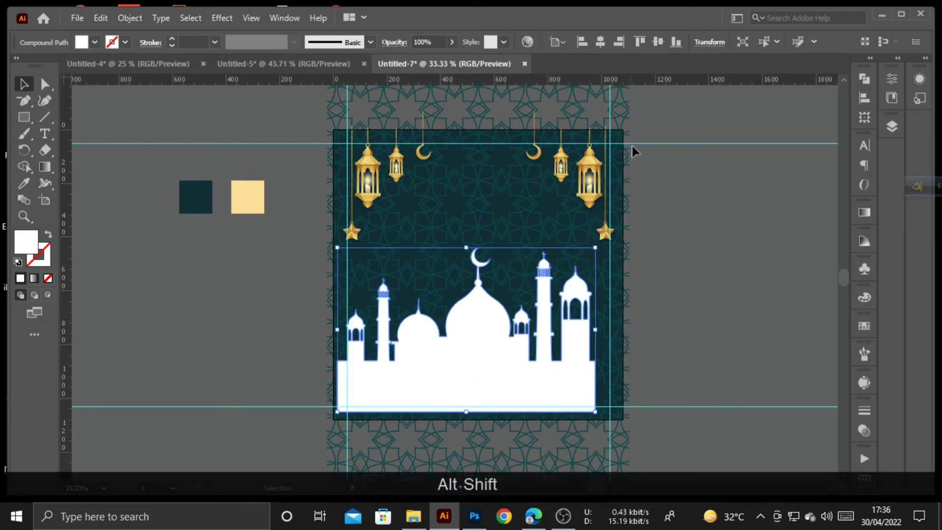
left_click(606, 41)
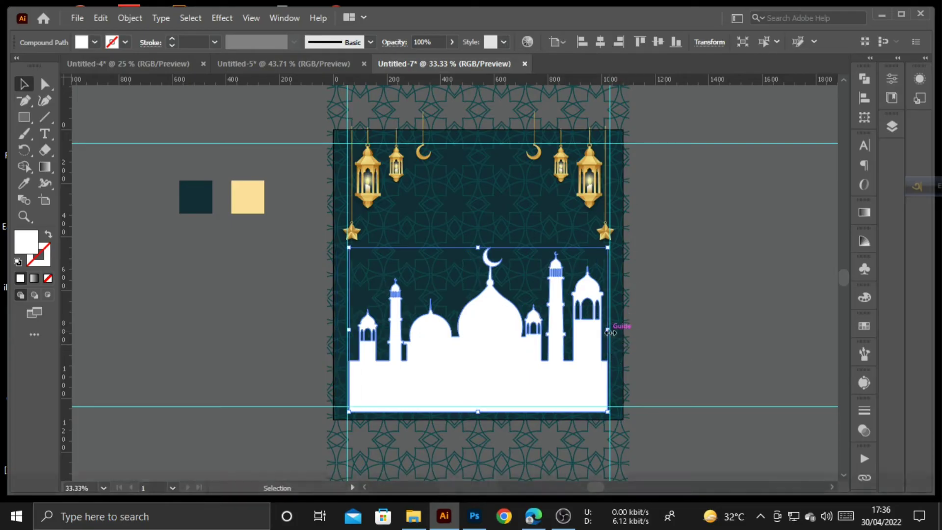
left_click_drag(609, 329, 630, 339)
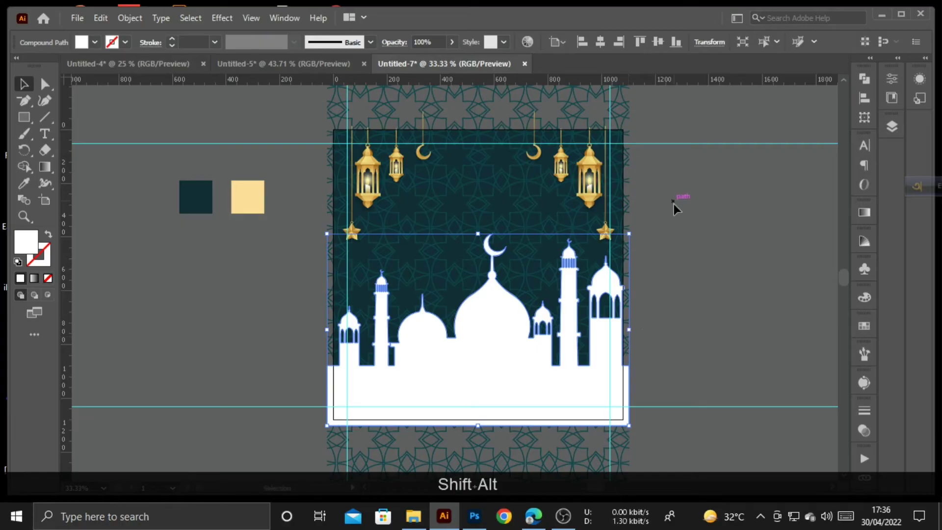
key("ctrl+KP_Add")
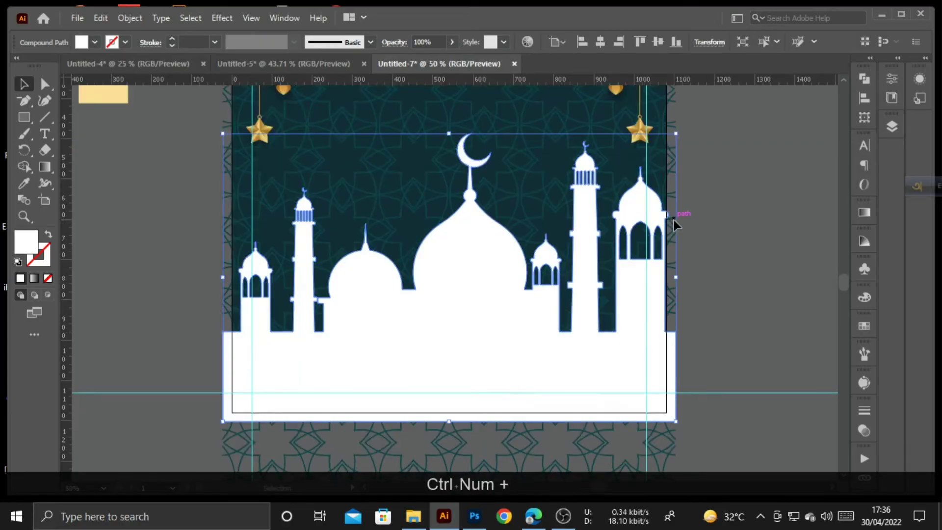
left_click_drag(675, 277, 672, 282)
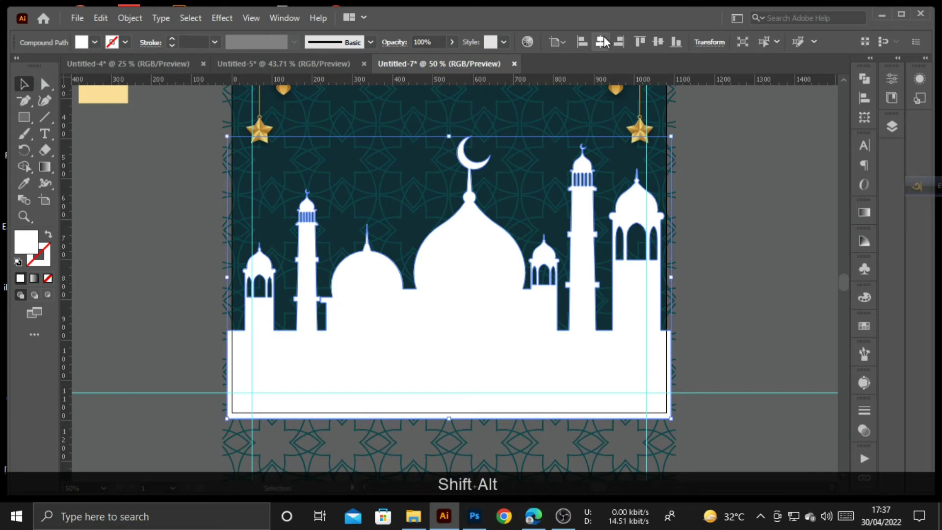
Lower the mosque silhouette until its base extends well past the artboard's bottom edge, and realign it to the horizontal centre.
key("Down")
key("Down")
key("Down")
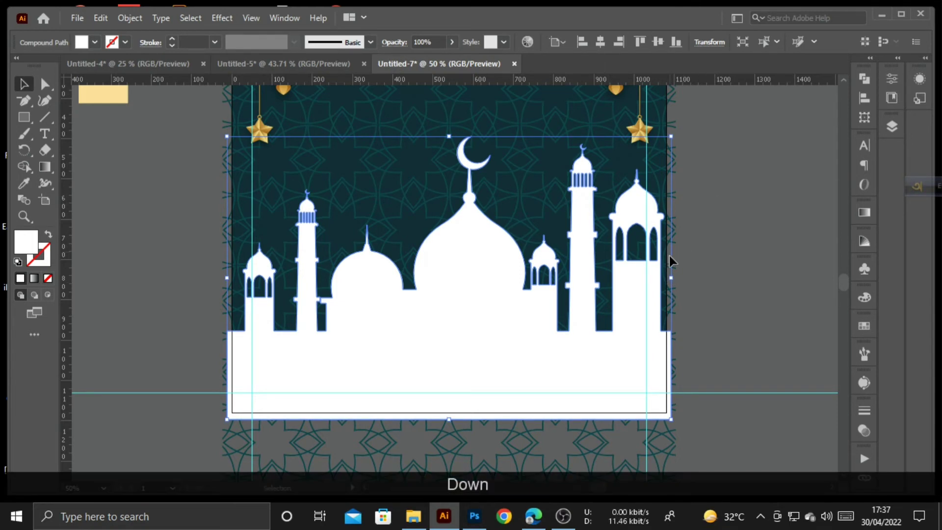
scroll(673, 260, "up", 3)
scroll(674, 259, "down", 3)
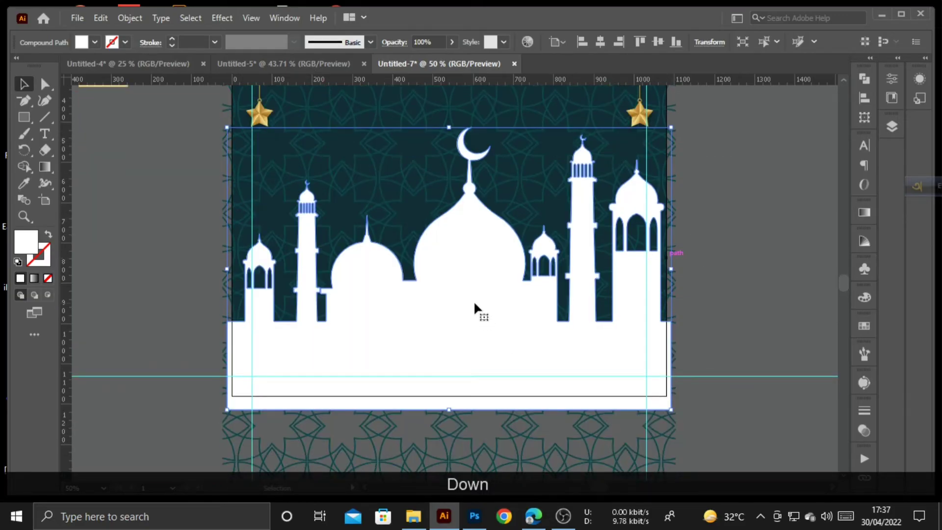
left_click_drag(474, 307, 478, 340)
left_click(601, 42)
left_click(737, 193)
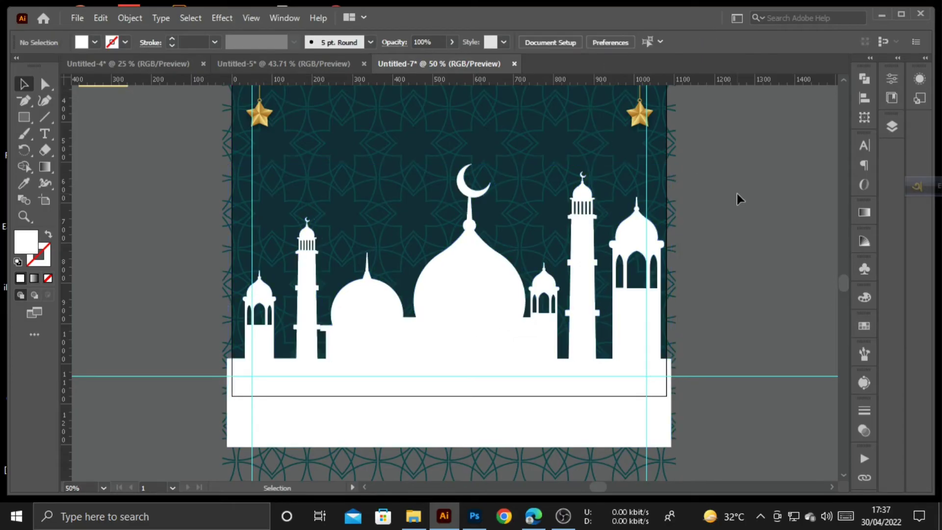
Nudge the mosque silhouette slightly to the left, keeping both artboard edges covered.
key("ctrl+KP_Subtract")
scroll(732, 195, "up", 2)
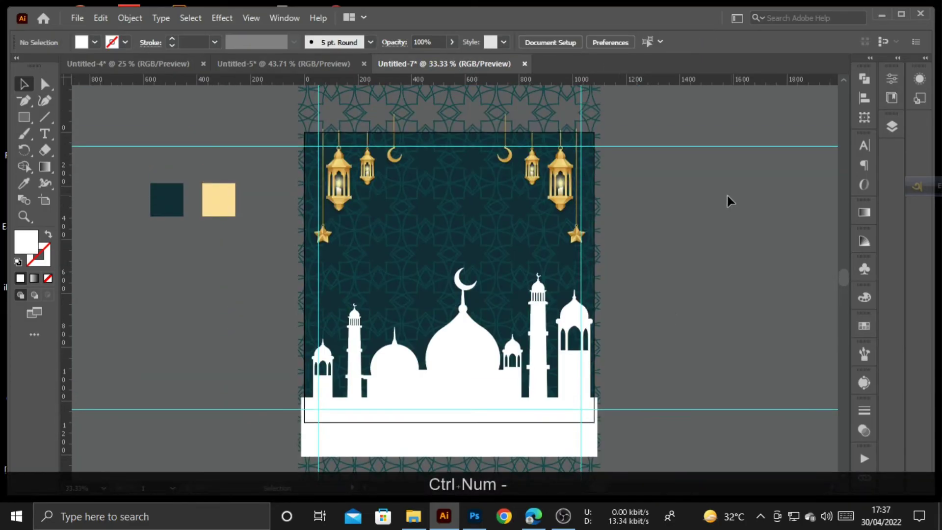
left_click(499, 391)
key("Left")
key("Left")
key("Left")
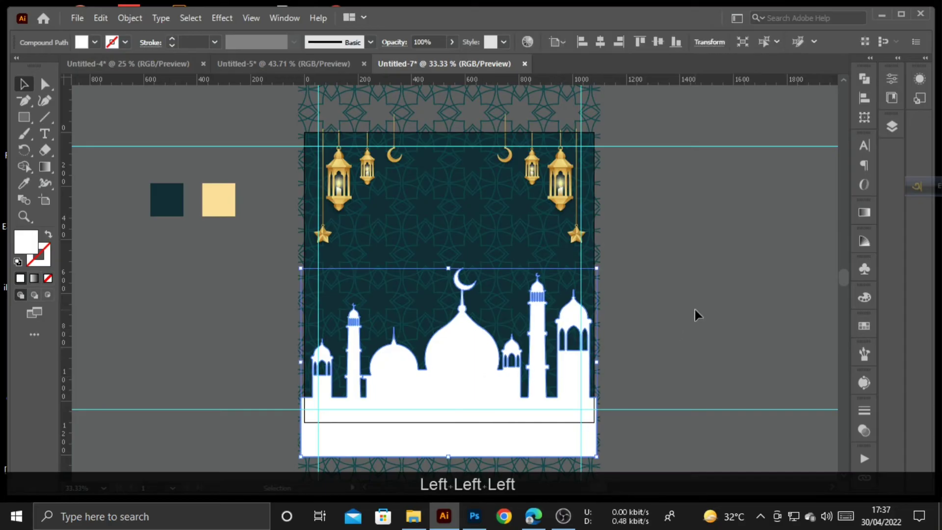
left_click(650, 308)
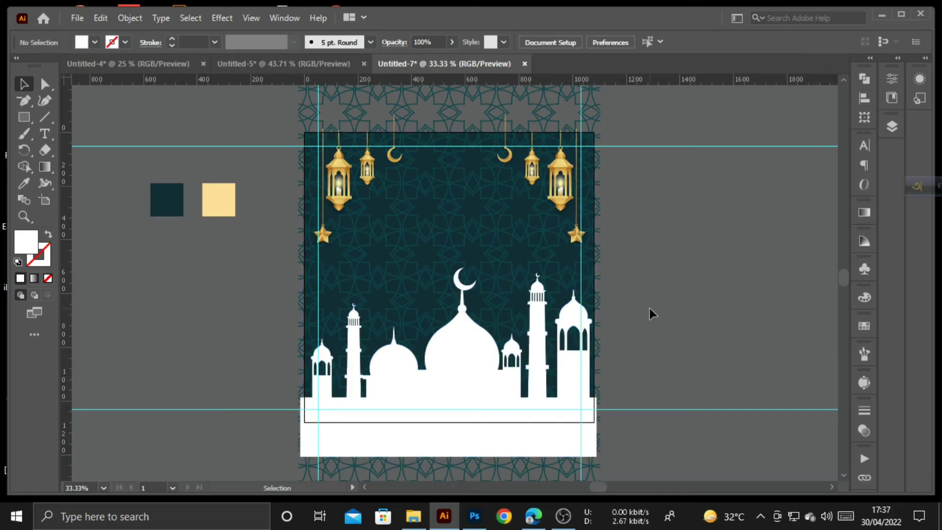
Add a placeholder text line between the lanterns above the mosque and enlarge it proportionally to about 63 pt.
scroll(493, 364, "up", 1)
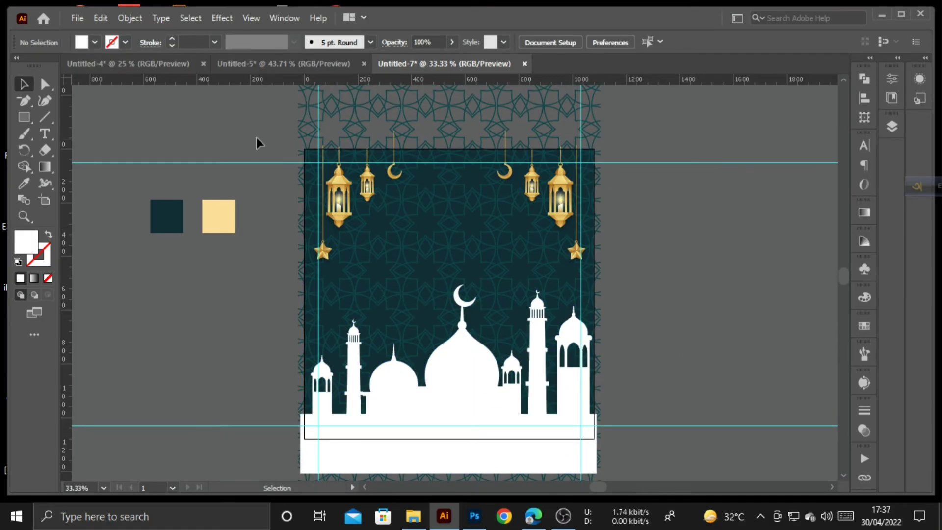
left_click(42, 139)
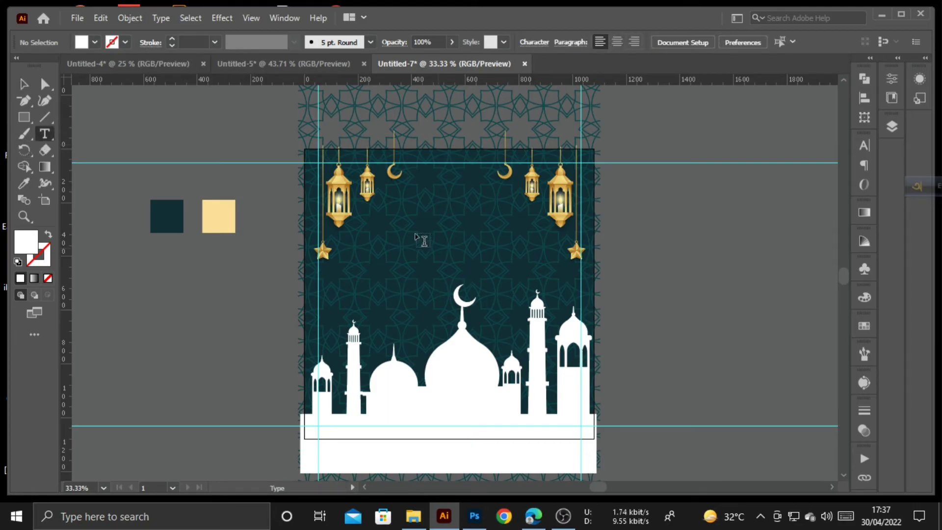
left_click_drag(409, 217, 428, 225)
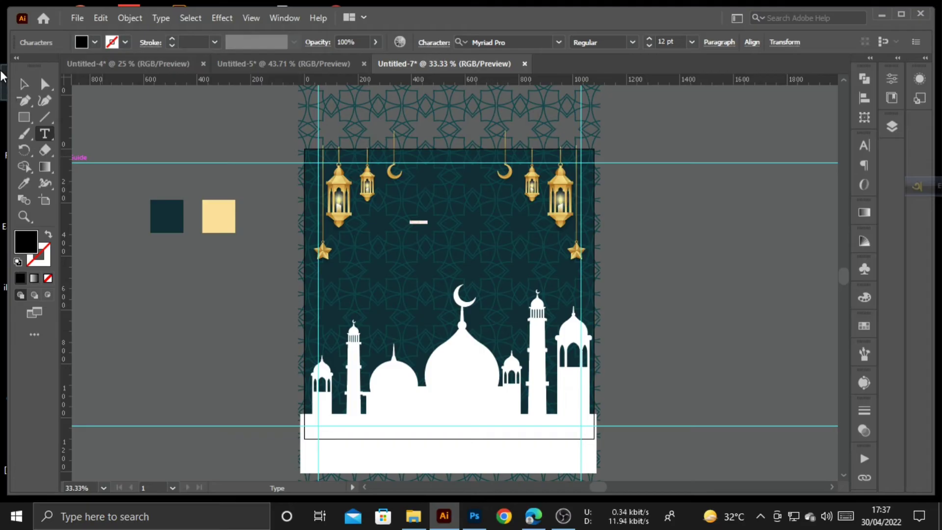
left_click(24, 84)
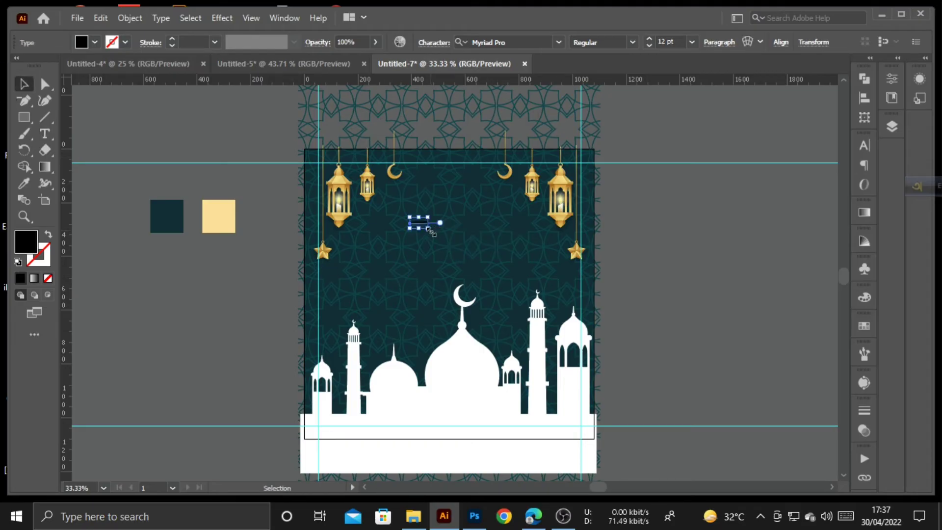
mouse_move(434, 229)
left_mouse_down()
mouse_move(445, 218)
mouse_move(469, 241)
mouse_move(453, 229)
left_mouse_up()
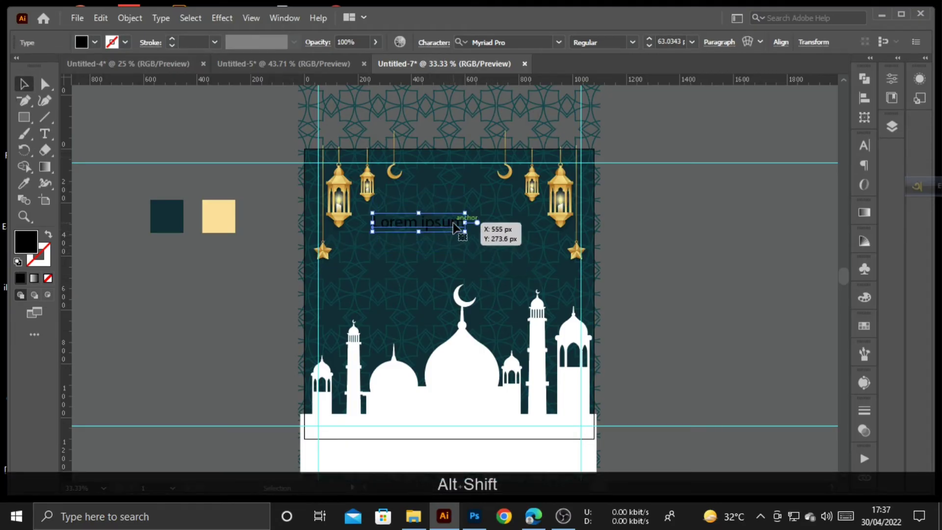
Replace the placeholder text with "Eid".
key("t")
key("BackSpace")
key("BackSpace")
key("BackSpace")
key("BackSpace")
key("BackSpace")
key("BackSpace")
key("BackSpace")
key("BackSpace")
key("BackSpace")
key("BackSpace")
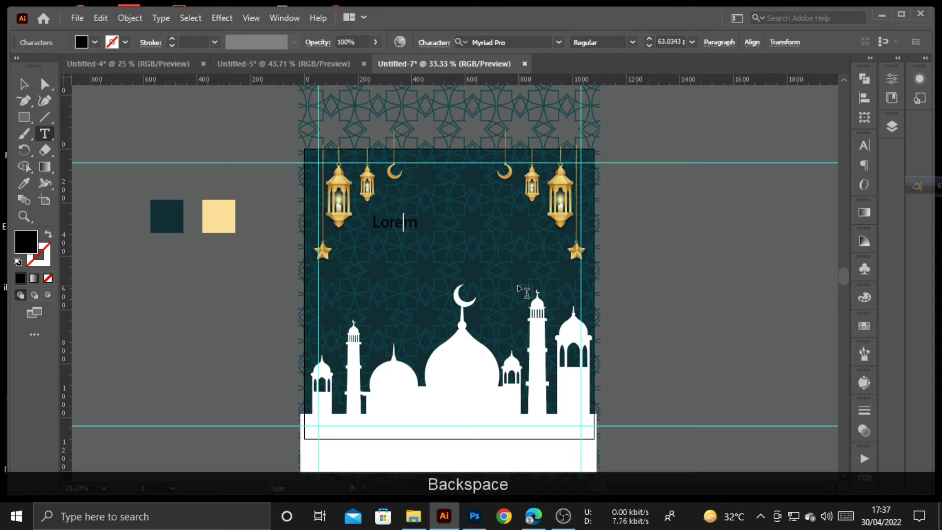
key("Right")
key("BackSpace")
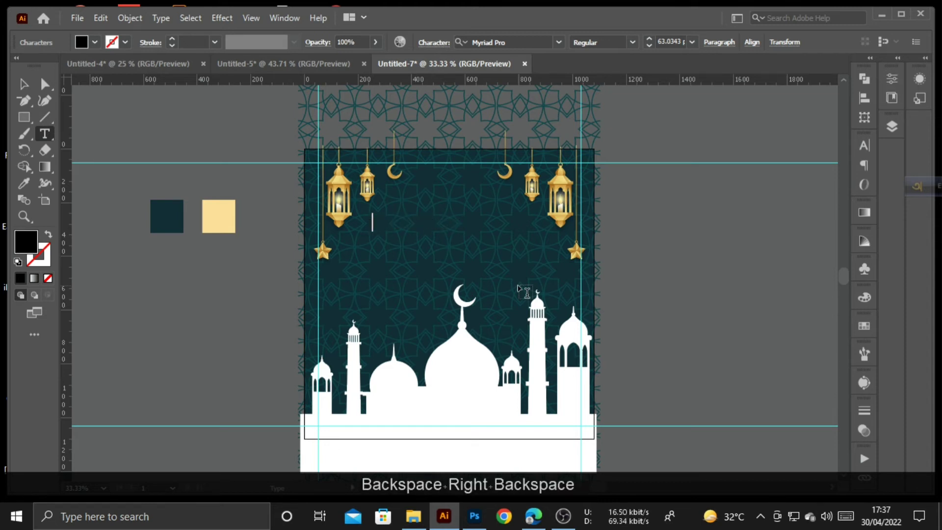
type("Eid")
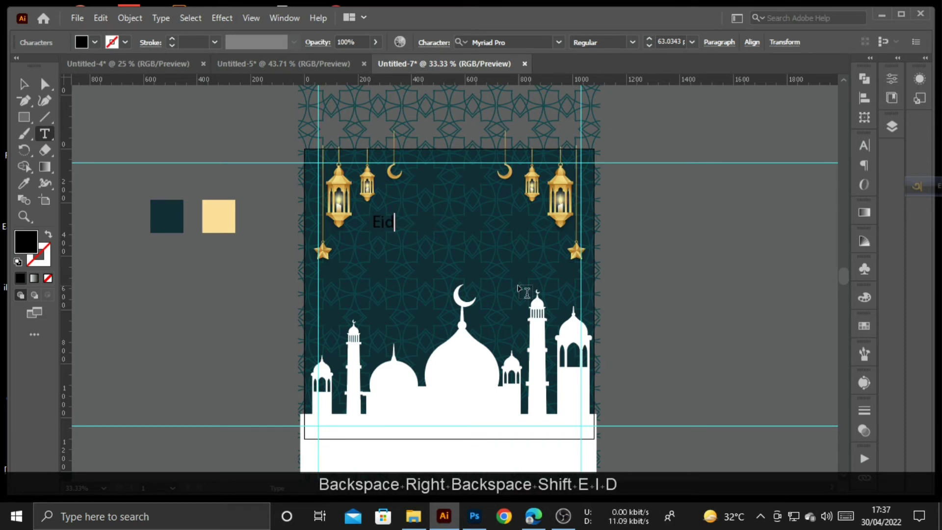
Colour the "Eid" text by sampling the pale yellow swatch beside the artboard.
left_click(23, 84)
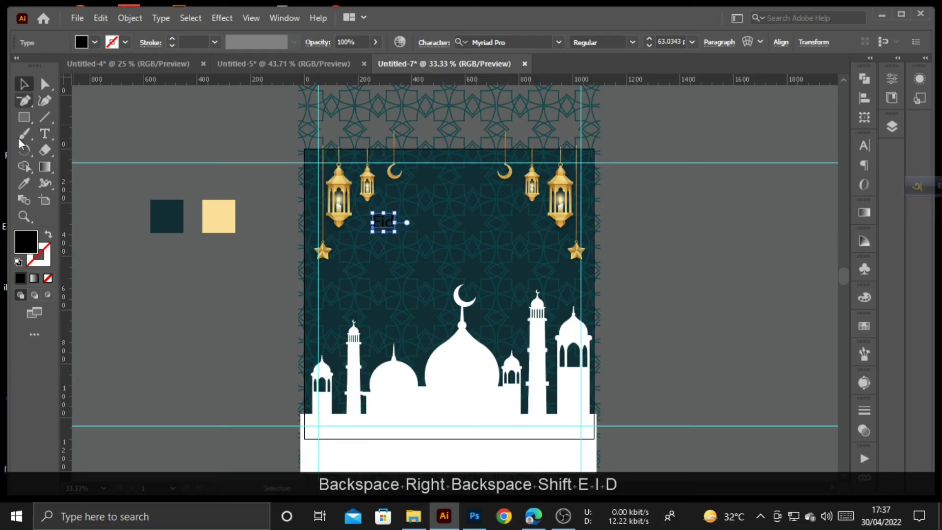
left_click(23, 184)
left_click(212, 224)
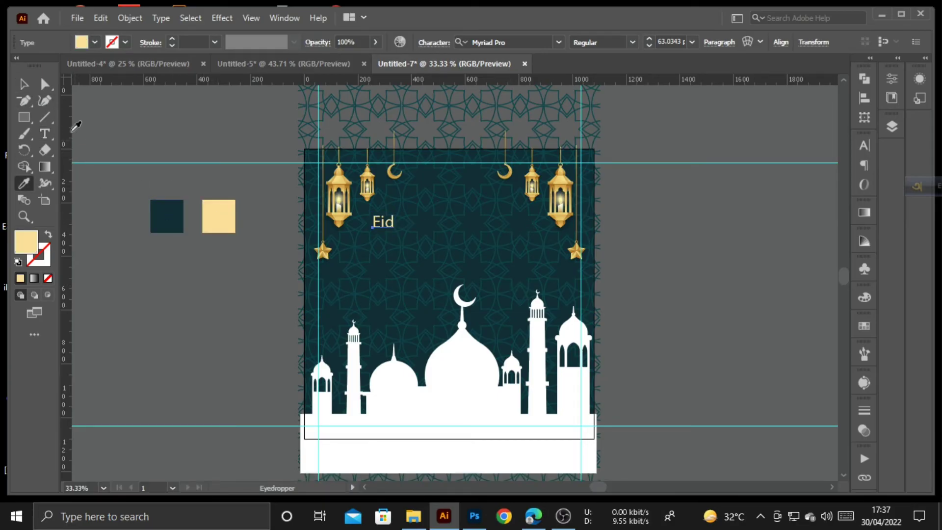
left_click(23, 84)
Duplicate the "Eid" text directly below the original and change the copy to "Mubarak".
left_click(384, 223)
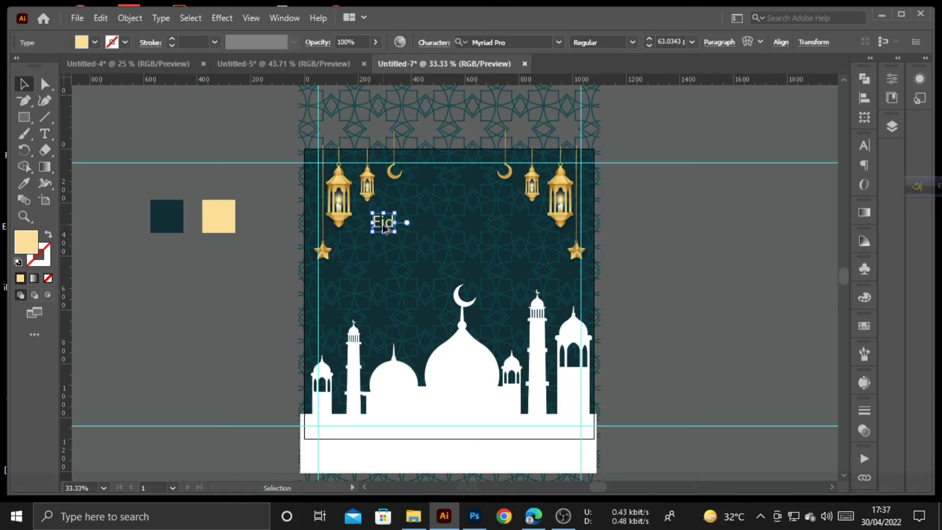
left_click_drag(384, 228, 387, 248)
key("t")
key("Right")
key("BackSpace")
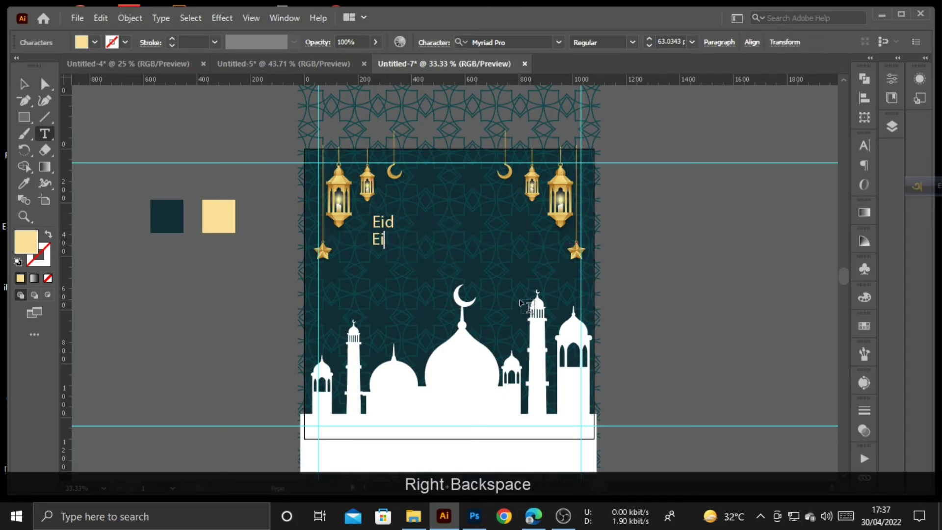
key("BackSpace")
key("BackSpace")
type("Mu")
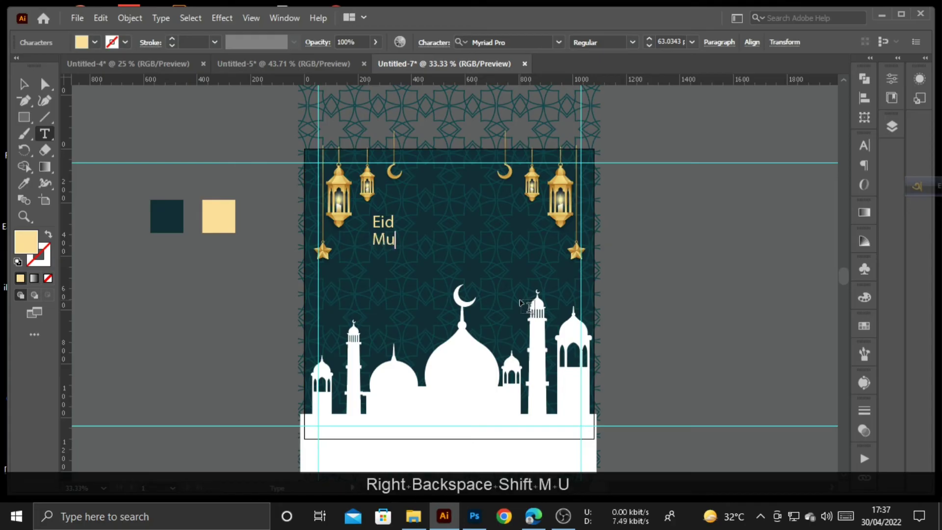
type("bara")
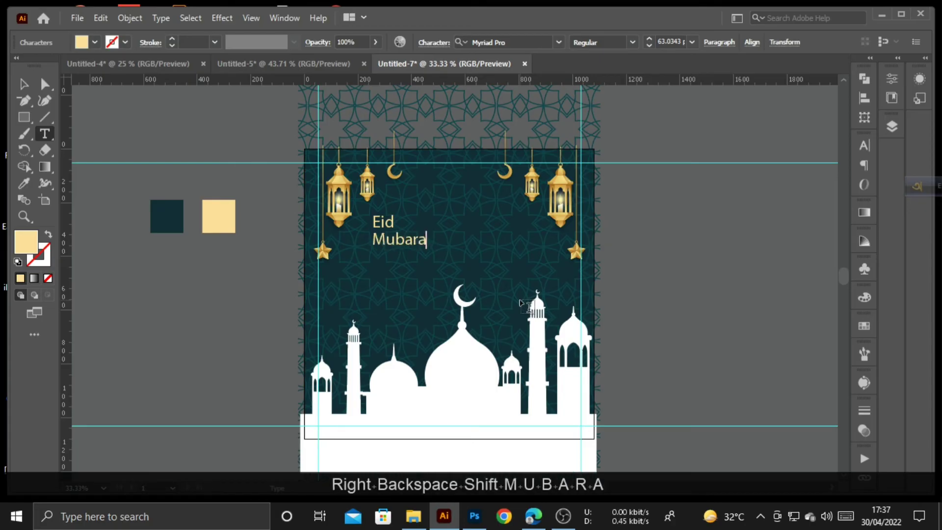
type("k")
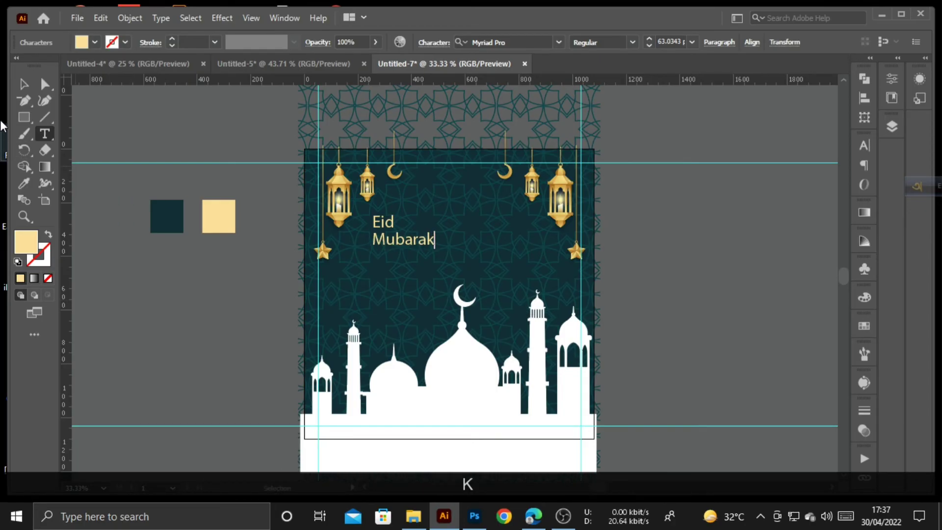
Set the font of both the "Eid" and "Mubarak" text lines to Calisto MT Bold.
left_click(24, 84)
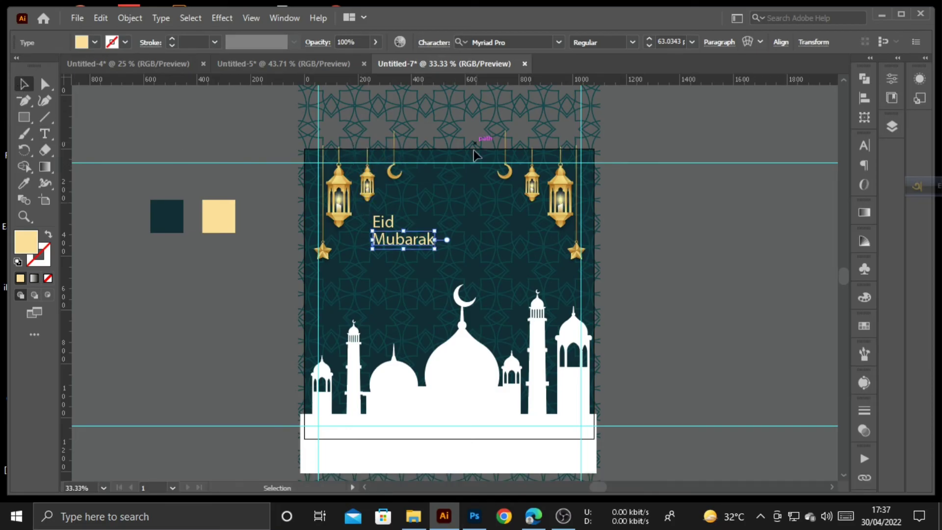
left_click(383, 222, "shift")
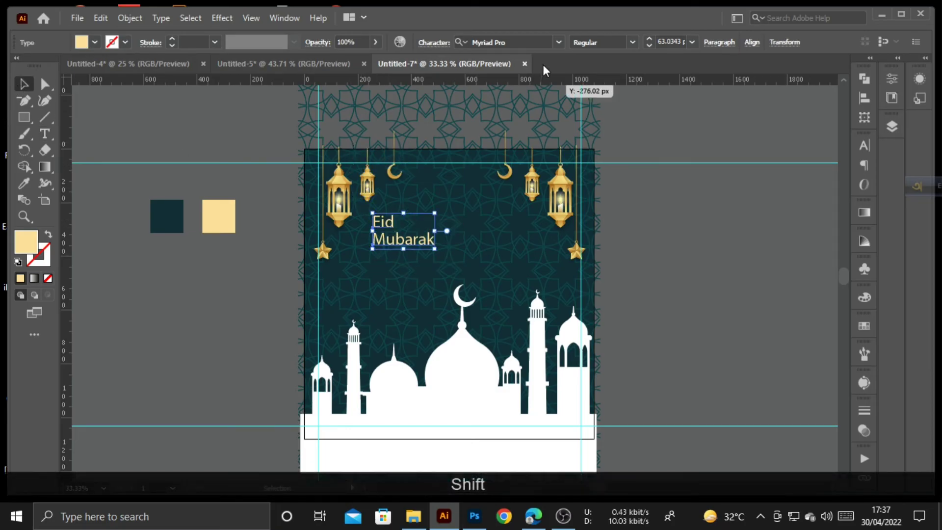
left_click(559, 42)
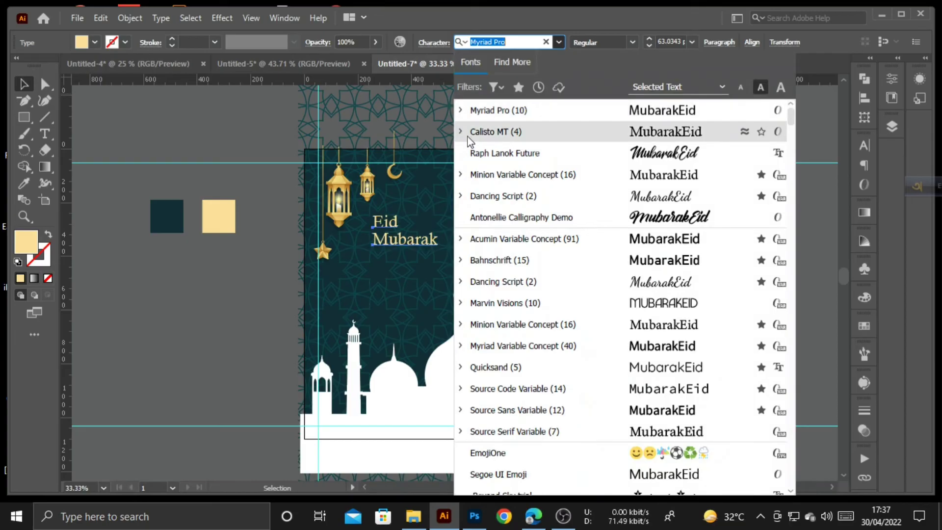
left_click(462, 132)
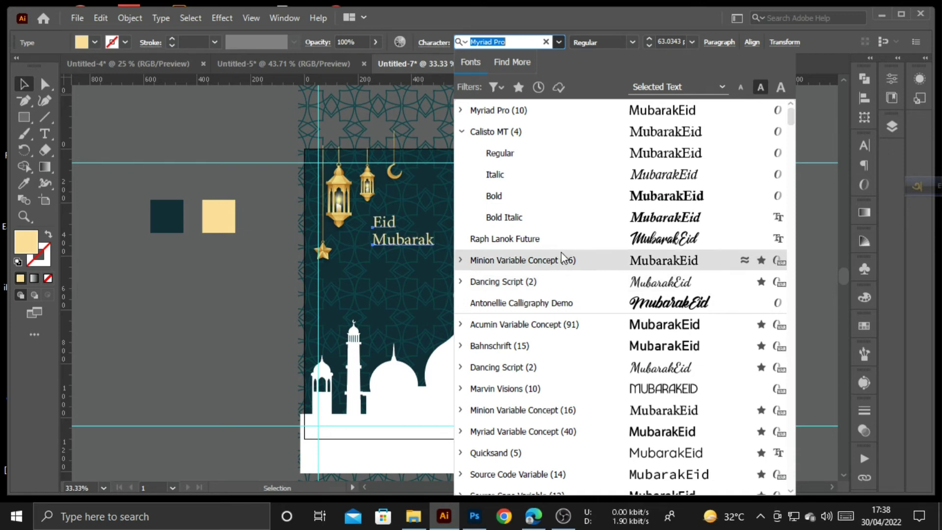
left_click(566, 199)
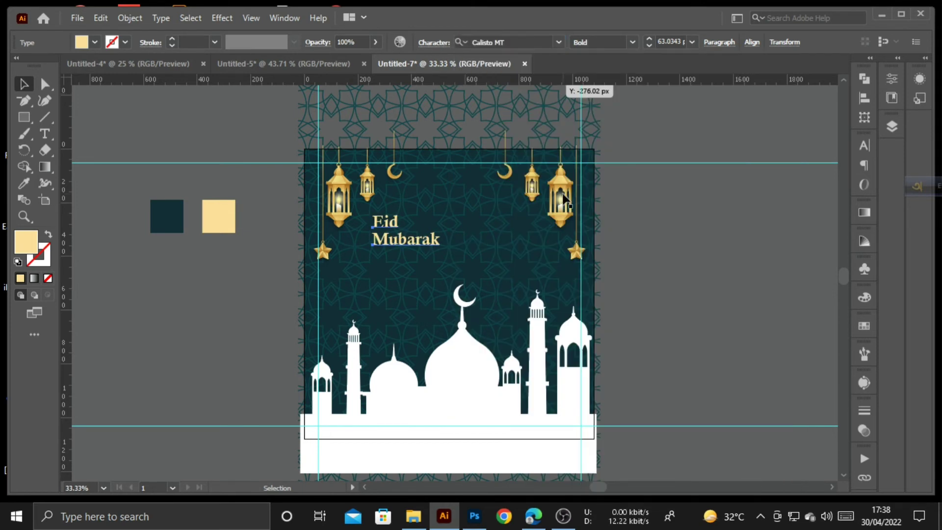
left_click(635, 254)
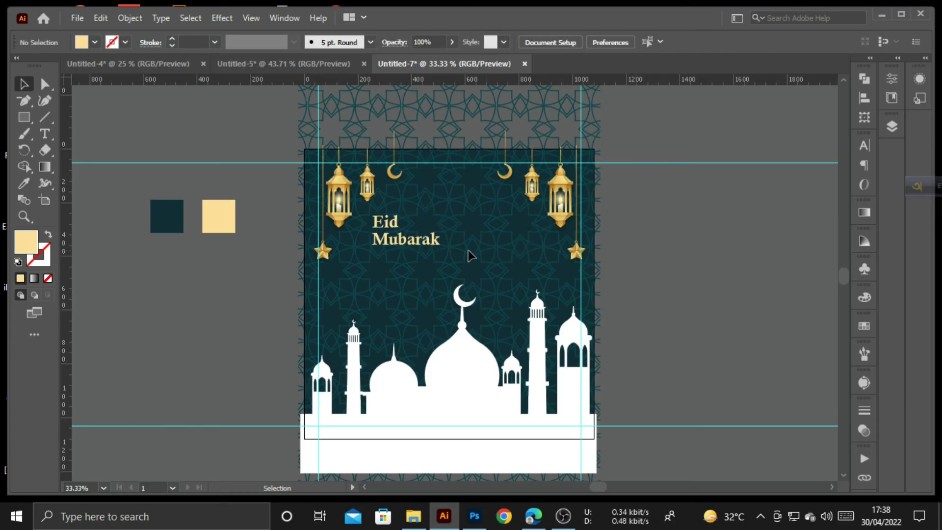
Enlarge the "Eid" and "Mubarak" lines together proportionally to about 100 pt and align them on their horizontal centres.
left_click(406, 241)
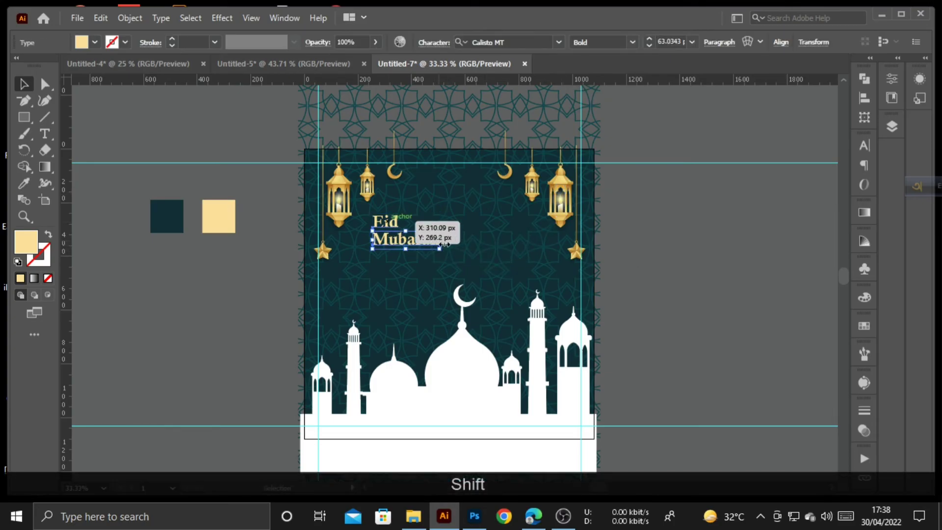
left_click(390, 223, "shift")
mouse_move(448, 229)
left_mouse_down()
mouse_move(473, 228)
mouse_move(470, 238)
mouse_move(460, 231)
left_mouse_up()
left_click(751, 43)
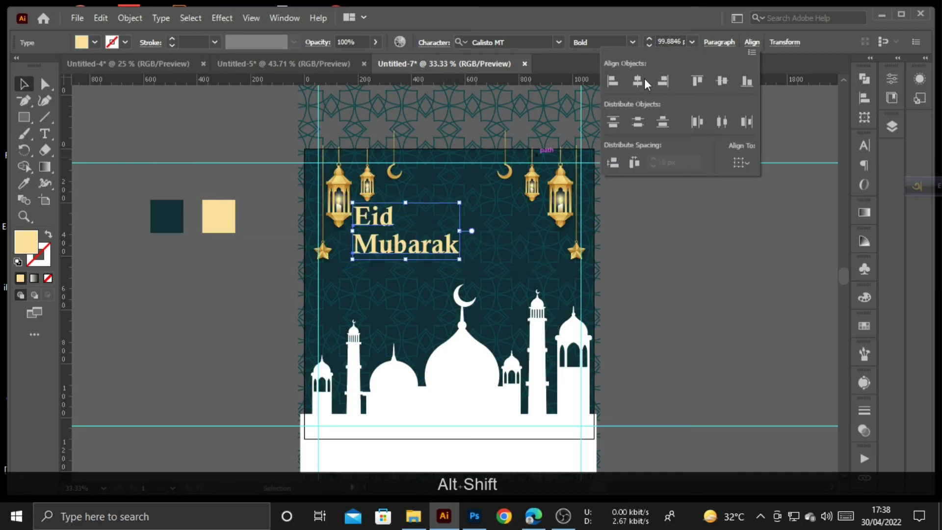
left_click(640, 82)
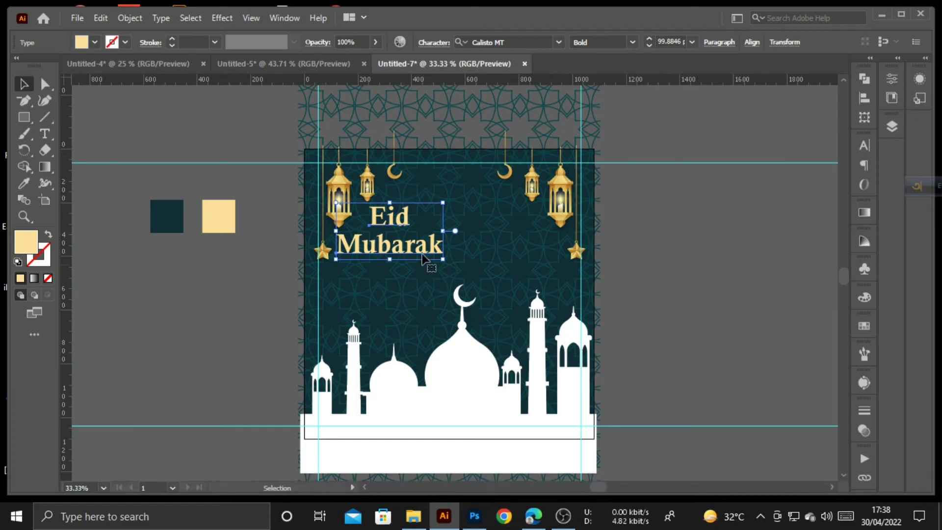
left_click(438, 268)
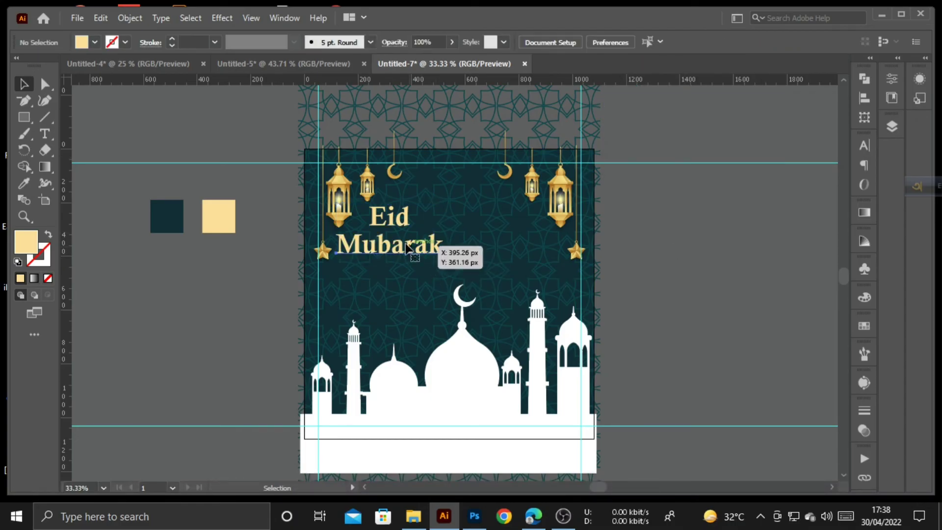
Group the two greeting lines and centre the group horizontally on the artboard.
left_click(437, 248)
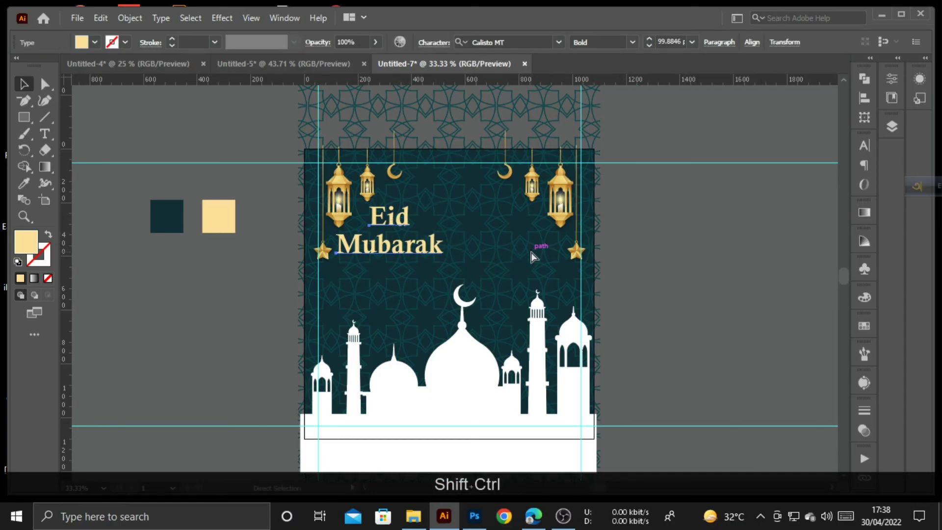
key("ctrl+g")
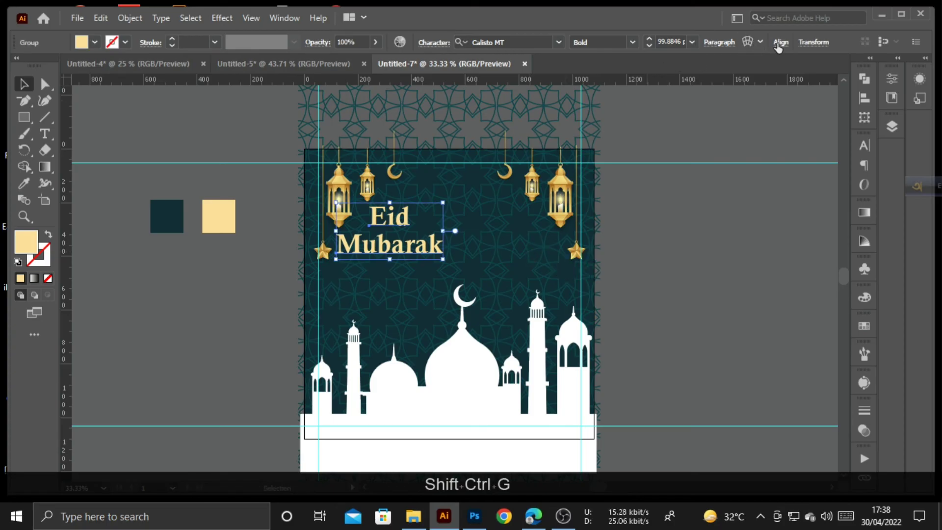
left_click(781, 42)
left_click(663, 83)
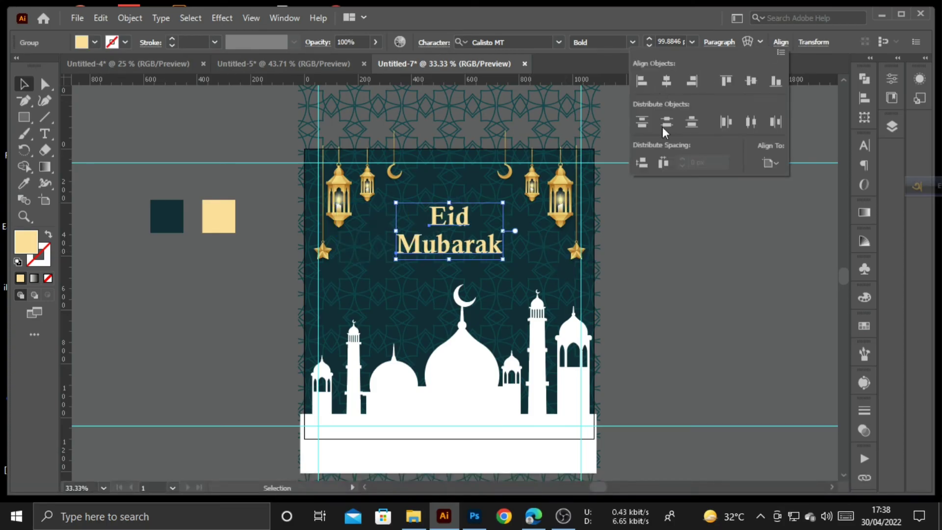
left_click(676, 275)
Recolour the mosque silhouette by sampling the pale yellow swatch beside the artboard.
left_click(461, 377)
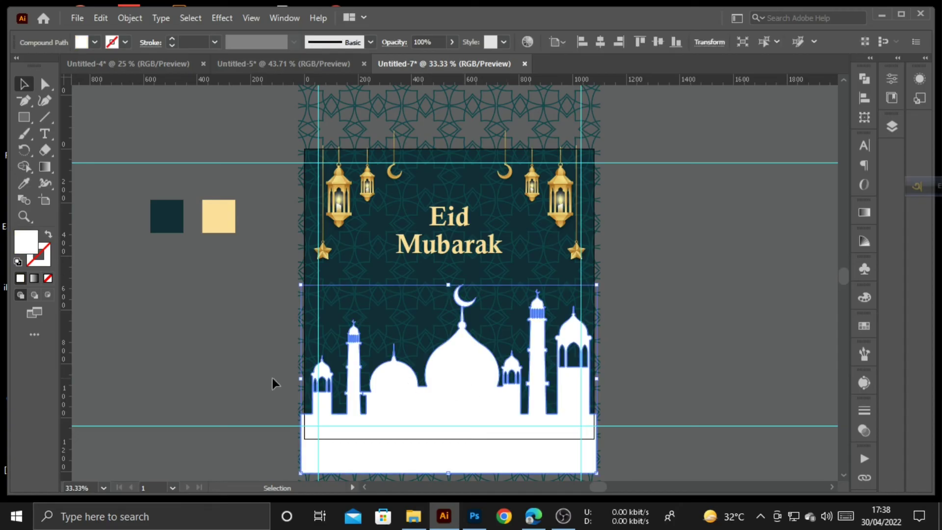
left_click(23, 185)
left_click(220, 221)
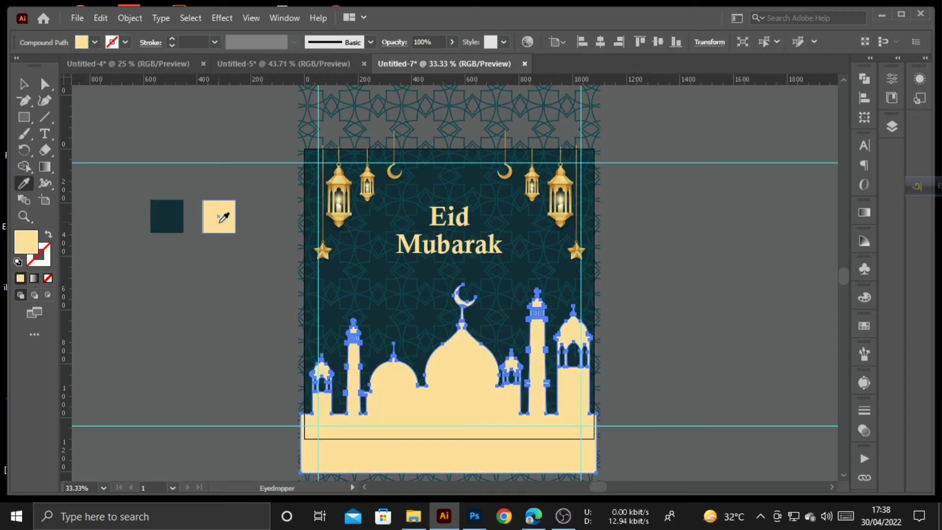
left_click(24, 84)
left_click(111, 131)
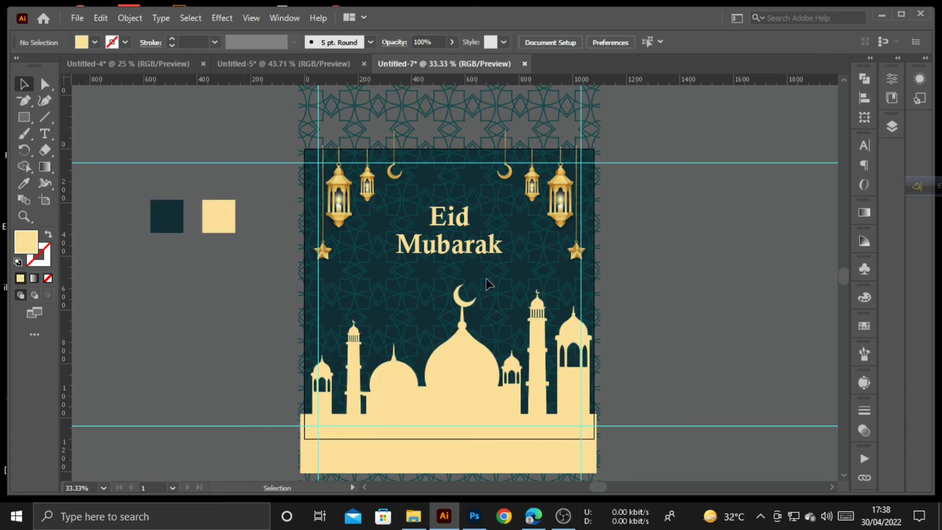
Delete the dark teal and pale yellow colour swatches beside the artboard.
scroll(705, 331, "up", 1)
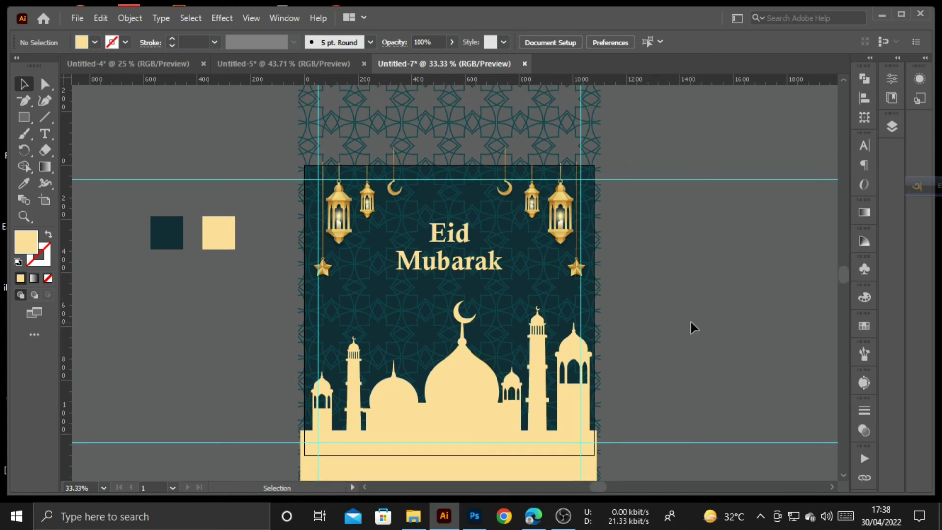
key("ctrl+KP_Subtract")
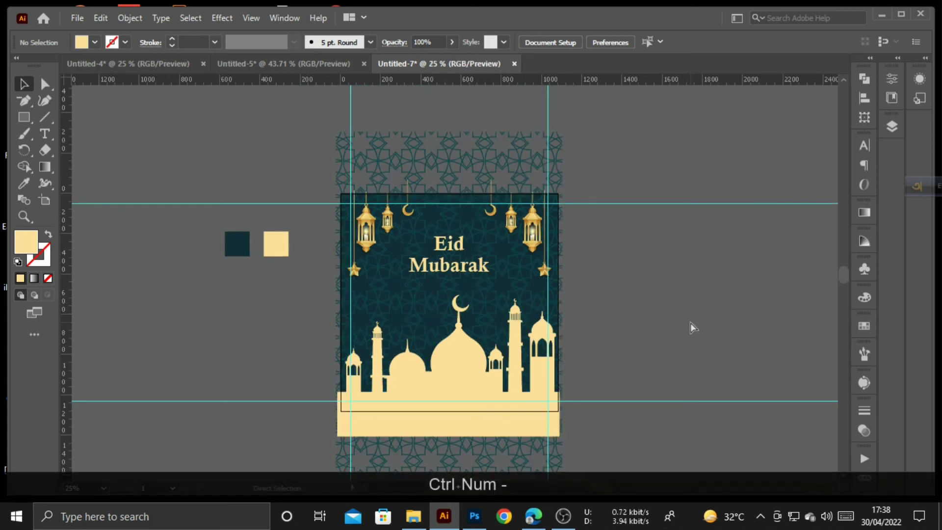
key("ctrl+KP_Add")
scroll(690, 322, "down", 2)
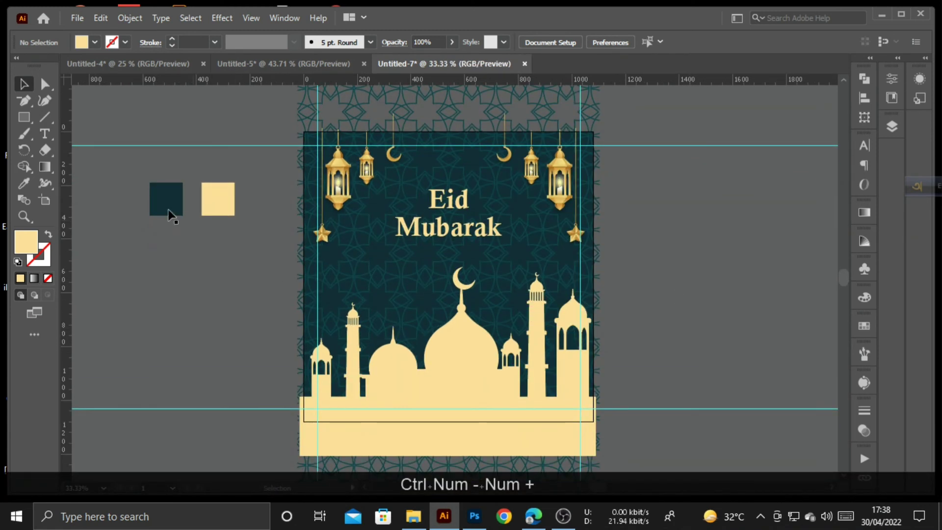
left_click_drag(179, 222, 253, 209)
key("Delete")
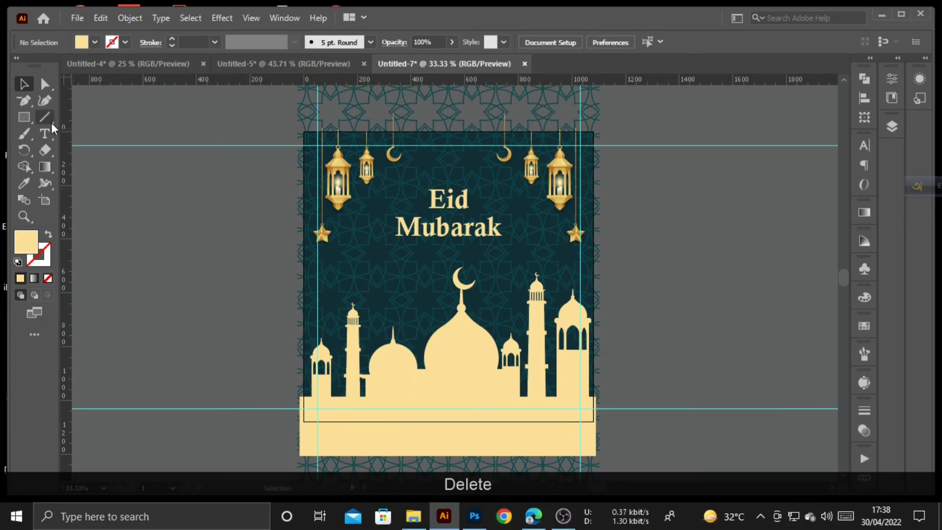
Create a pale yellow rectangle 1080 px wide and 1080 px high.
left_click(27, 116)
left_click(188, 192)
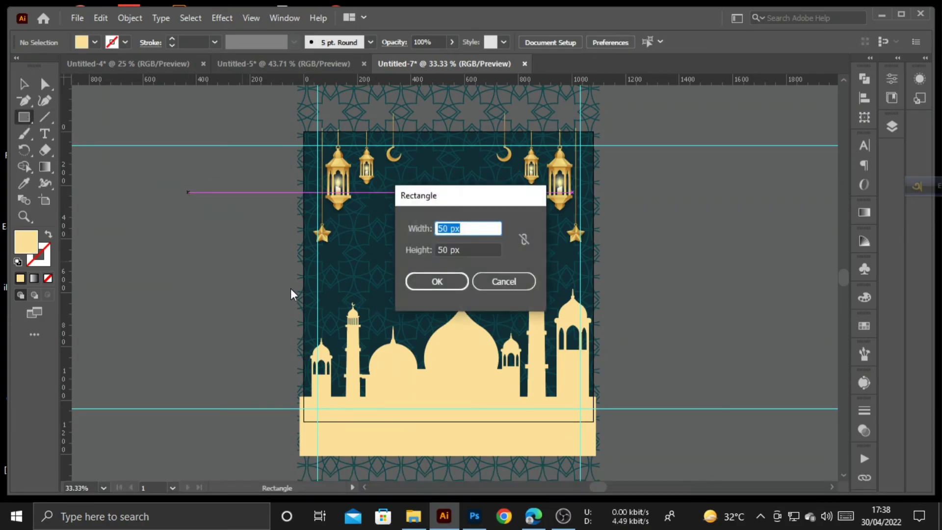
key("BackSpace")
type("1080")
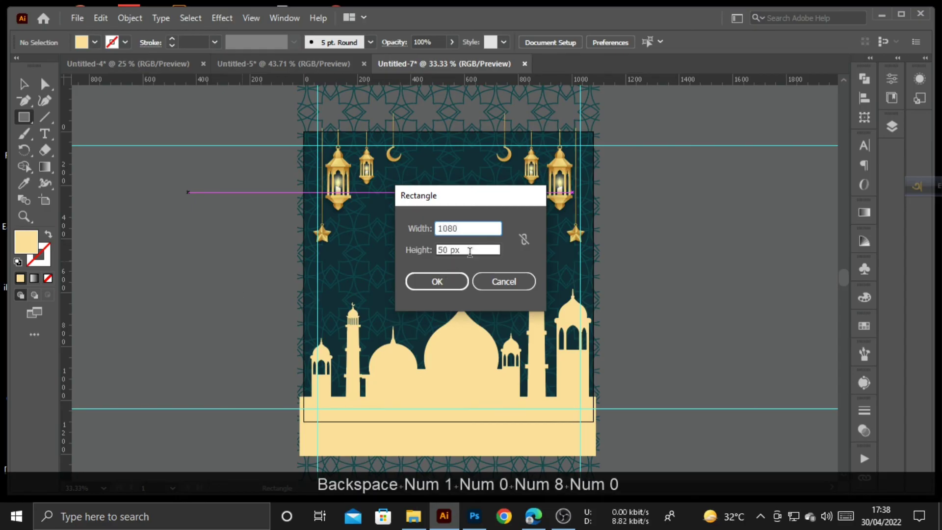
key("Tab")
type("1080")
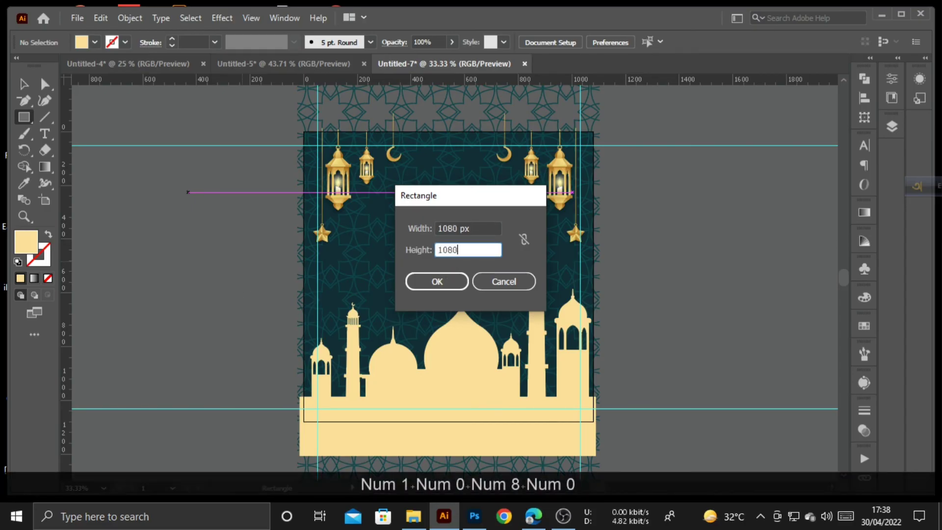
left_click(441, 282)
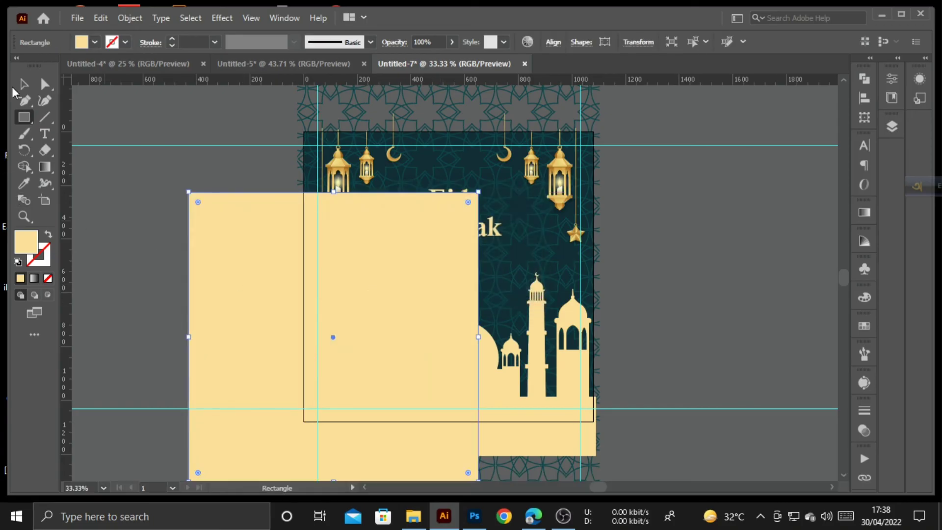
Centre the 1080 px square horizontally and vertically on the artboard so it covers the design.
left_click(24, 83)
left_click(601, 42)
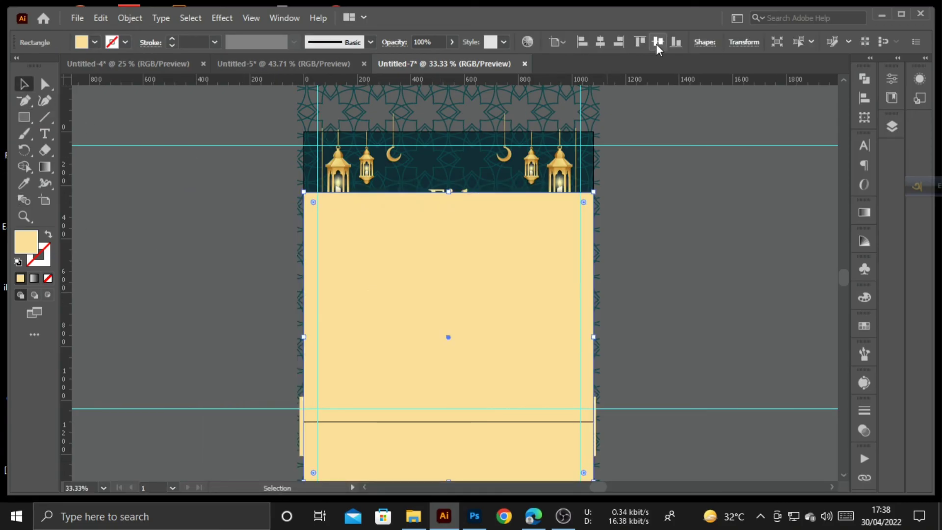
left_click(658, 42)
key("ctrl+z")
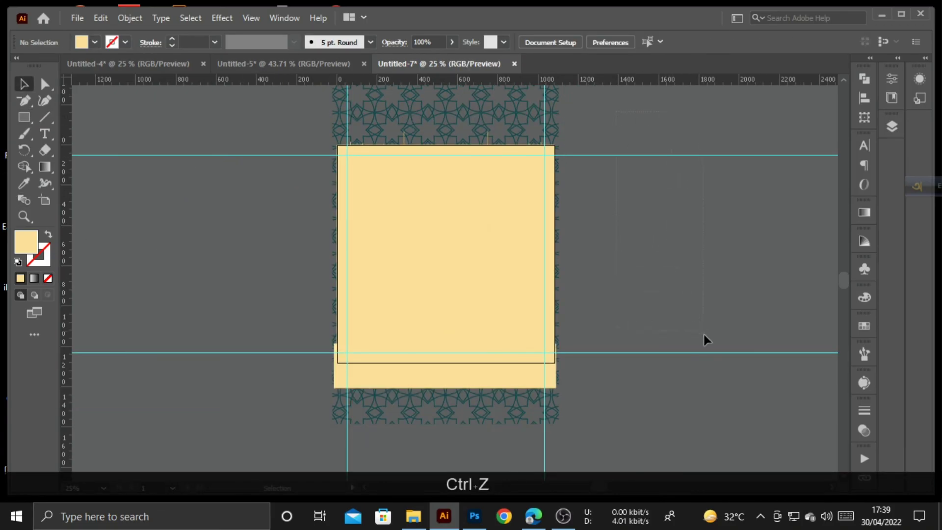
Delete the horizontal and vertical guides around the artboard.
left_click_drag(704, 334, 729, 393)
key("Delete")
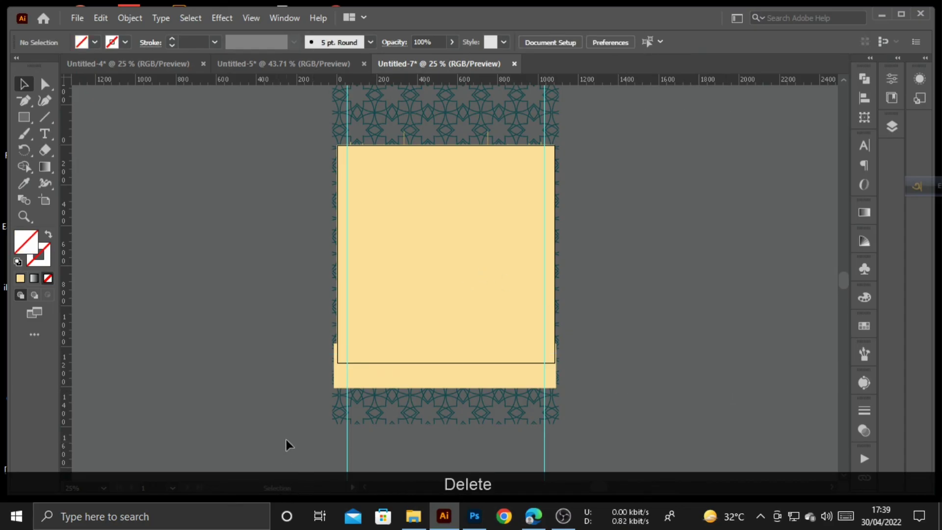
left_click_drag(286, 440, 598, 467)
key("Delete")
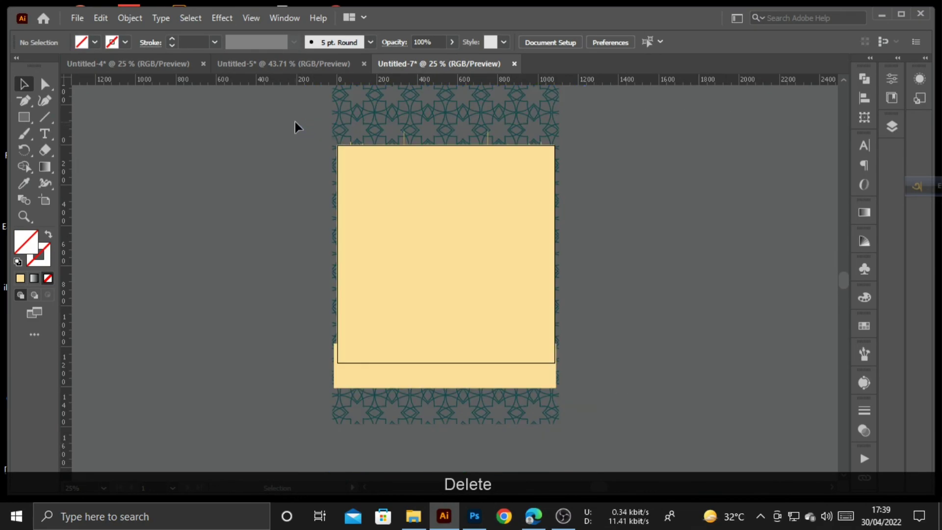
key("ctrl+a")
key("ctrl+g")
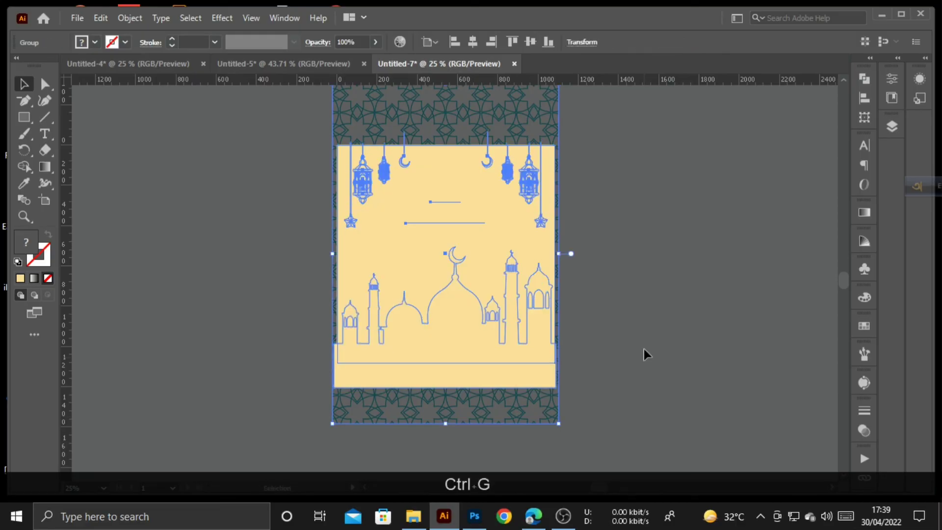
key("ctrl+z")
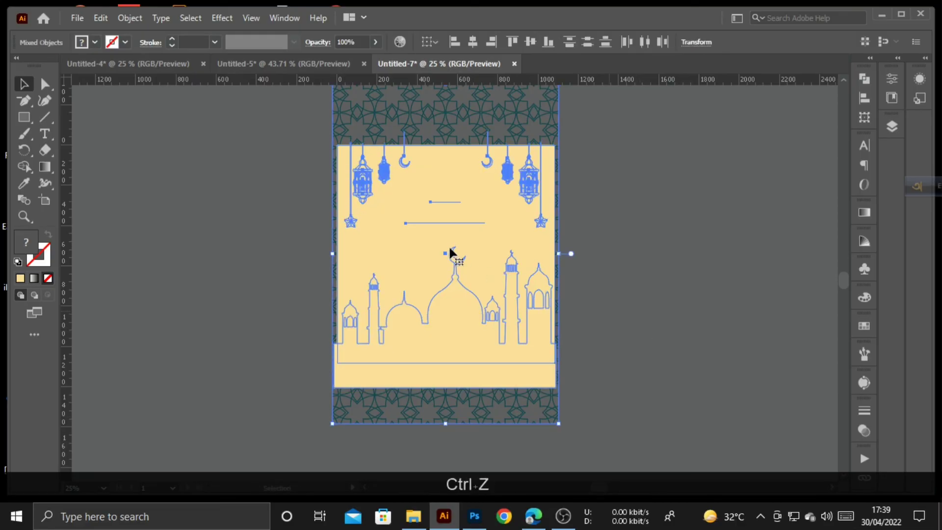
right_click(449, 249)
left_click(532, 385)
key("ctrl+z")
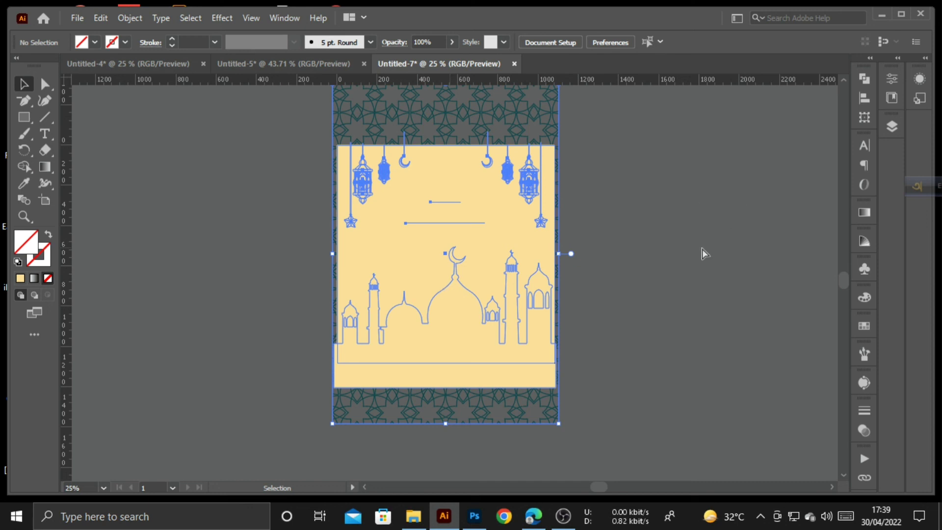
key("ctrl+z")
key("ctrl+z")
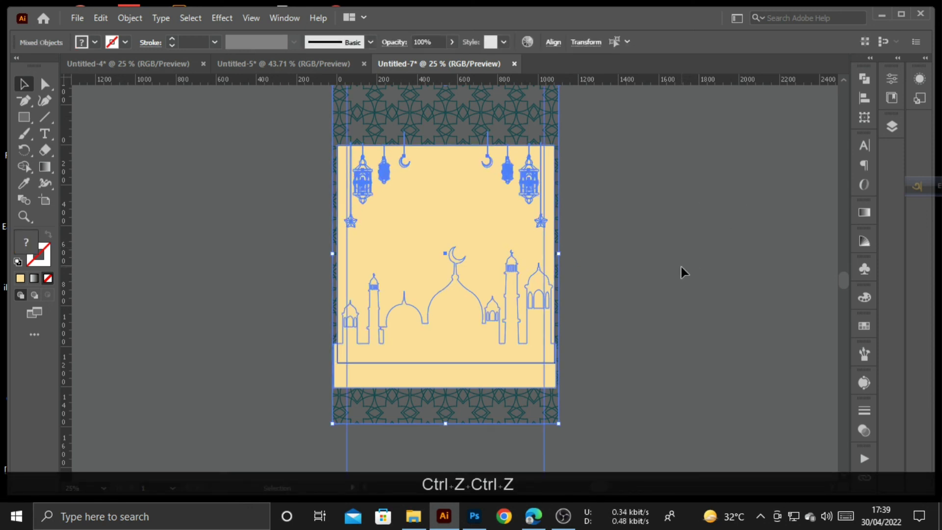
Delete the two vertical guides, and clip all the artwork to the 1080 px square with a clipping mask.
left_click(681, 266)
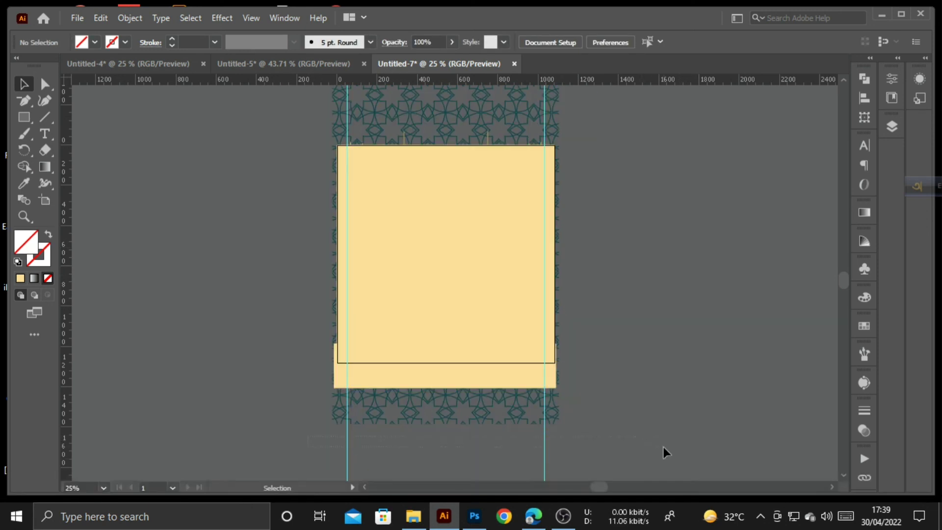
key("Delete")
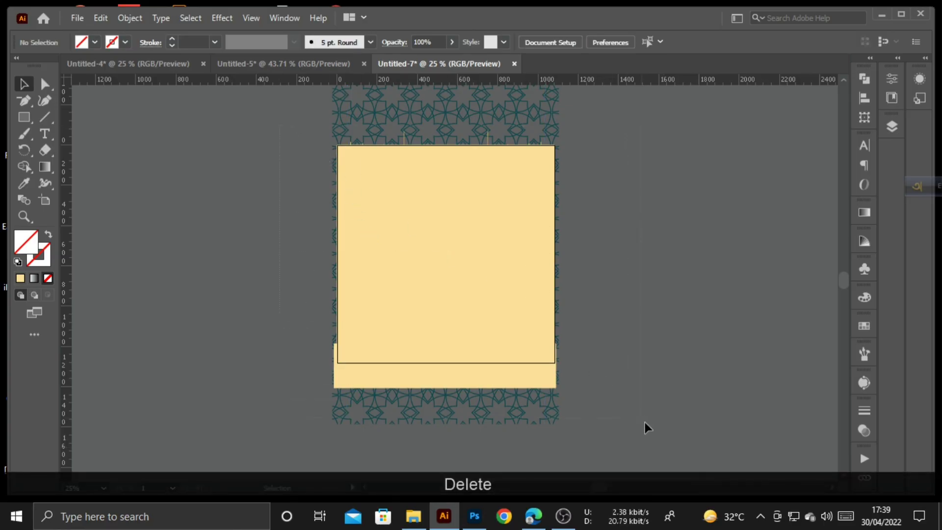
left_click_drag(645, 428, 497, 322)
right_click(444, 280)
left_click(505, 175)
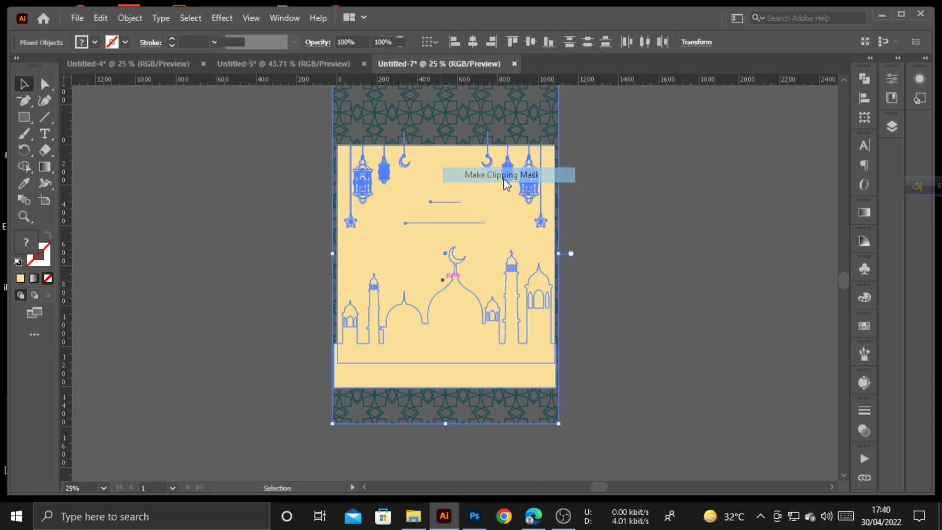
left_click(644, 237)
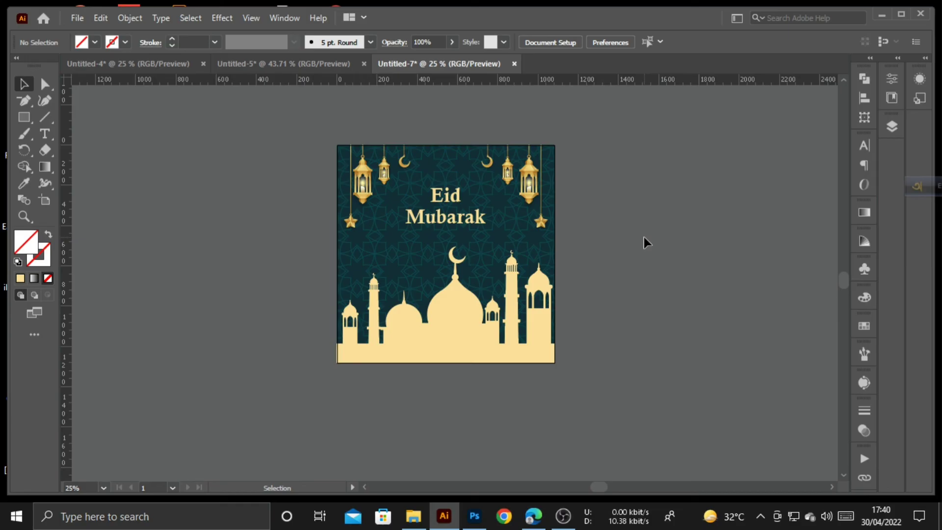
Examine the clipped Eid Mubarak post both up close and as a whole.
key("ctrl+KP_Subtract")
key("ctrl+KP_Add")
key("ctrl+KP_Add")
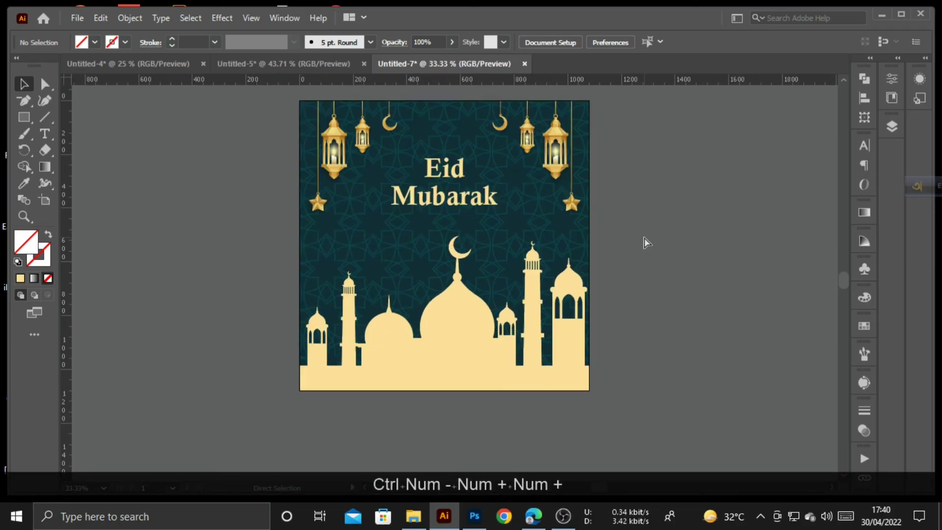
key("ctrl+KP_Add")
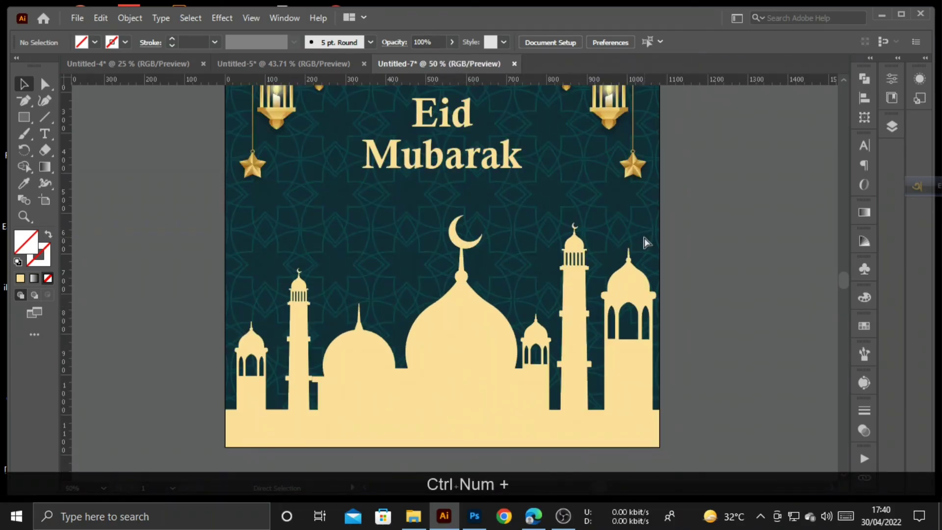
key("ctrl+KP_Subtract")
key("ctrl+KP_Add")
key("space")
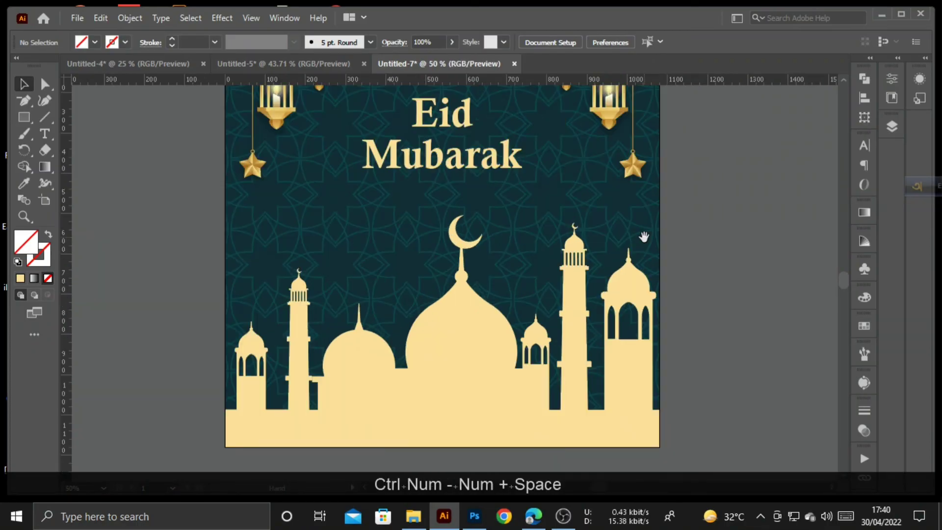
left_click_drag(643, 237, 638, 273)
key("ctrl+KP_Subtract")
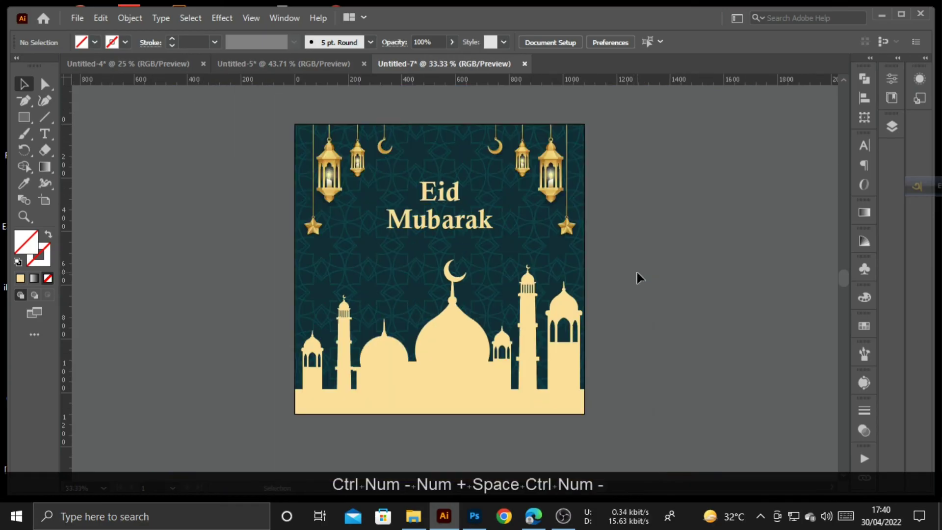